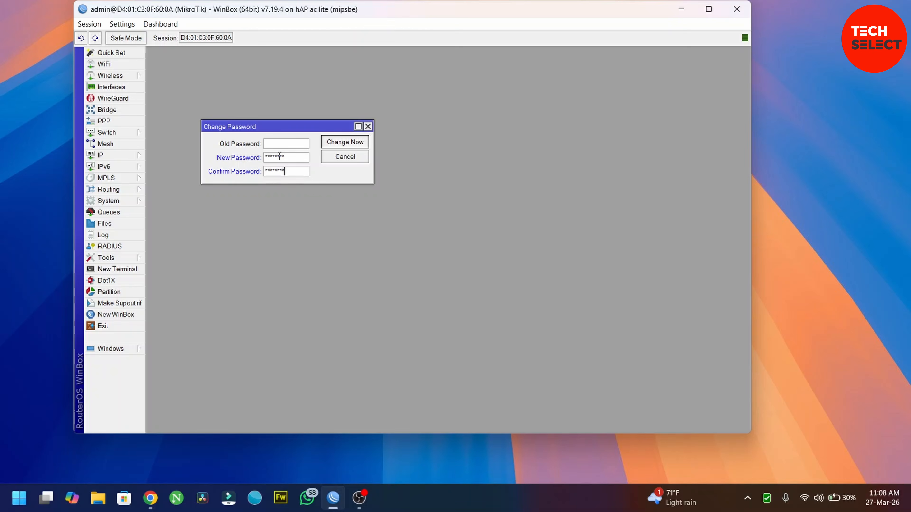
Submit the new router password with Change Now.
{"action": "left_click", "coordinate": [344, 143]}
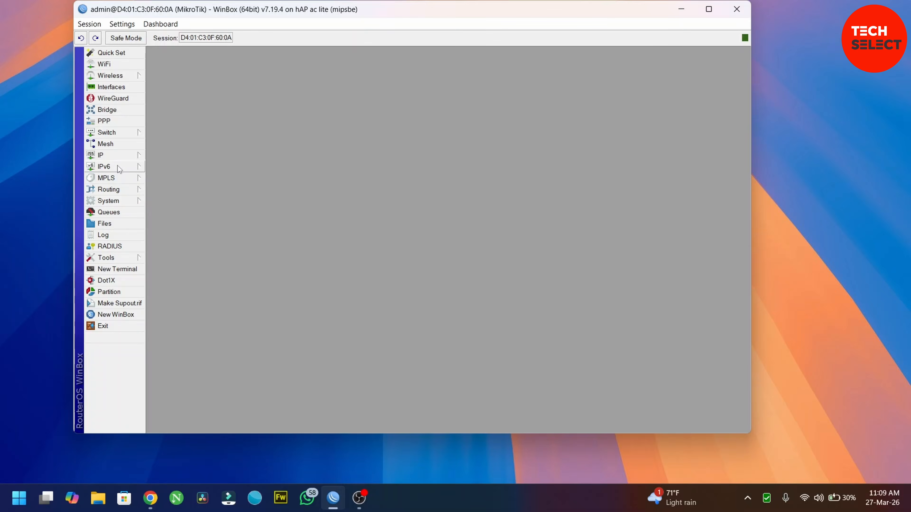
Create a DHCP client on interface ether1 and save it so it binds 192.168.1.2/24.
{"action": "left_click", "coordinate": [120, 158]}
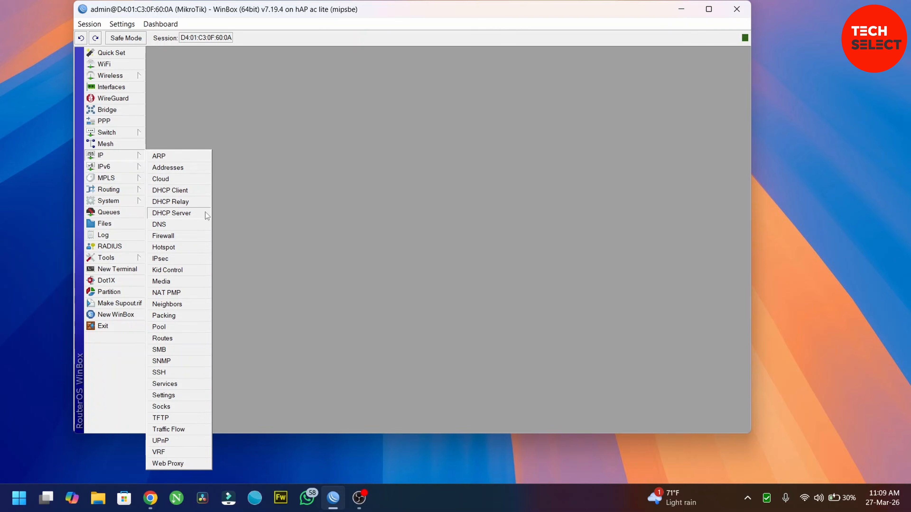
{"action": "left_click", "coordinate": [179, 191]}
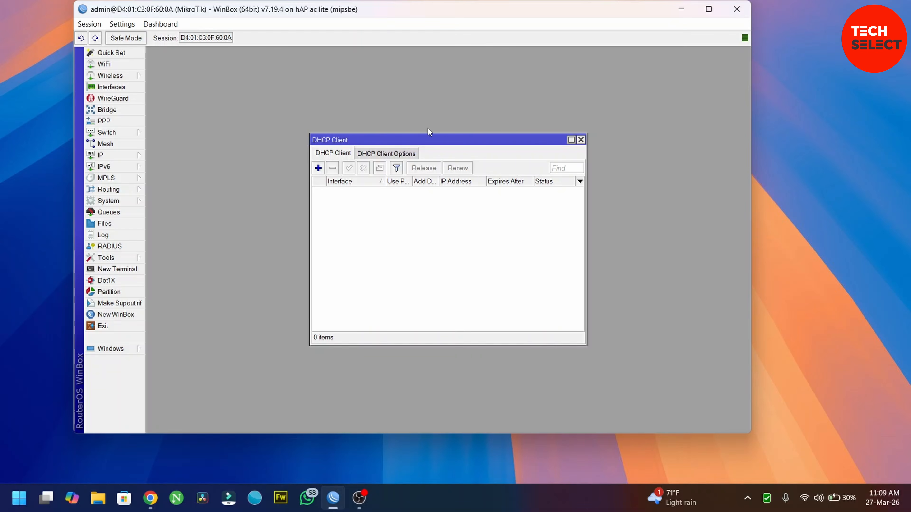
{"action": "left_click_drag", "start_coordinate": [447, 138], "coordinate": [343, 115]}
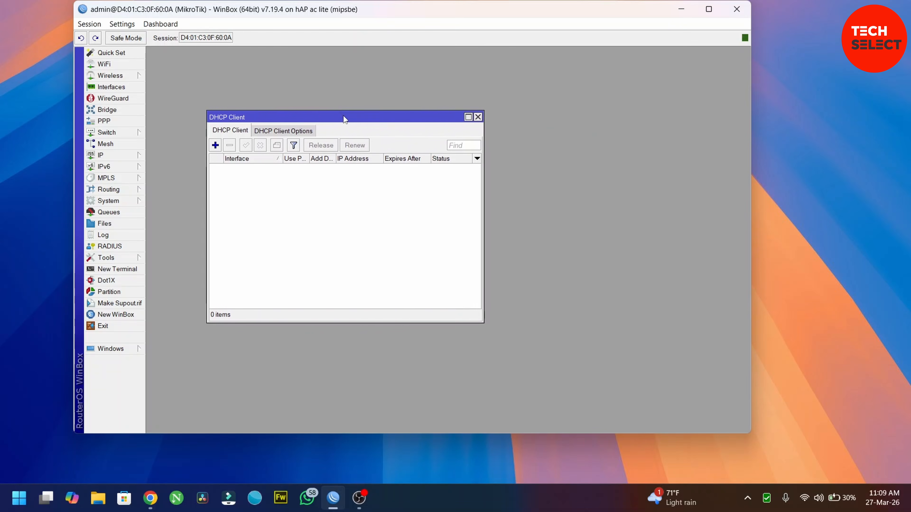
{"action": "left_click", "coordinate": [215, 145]}
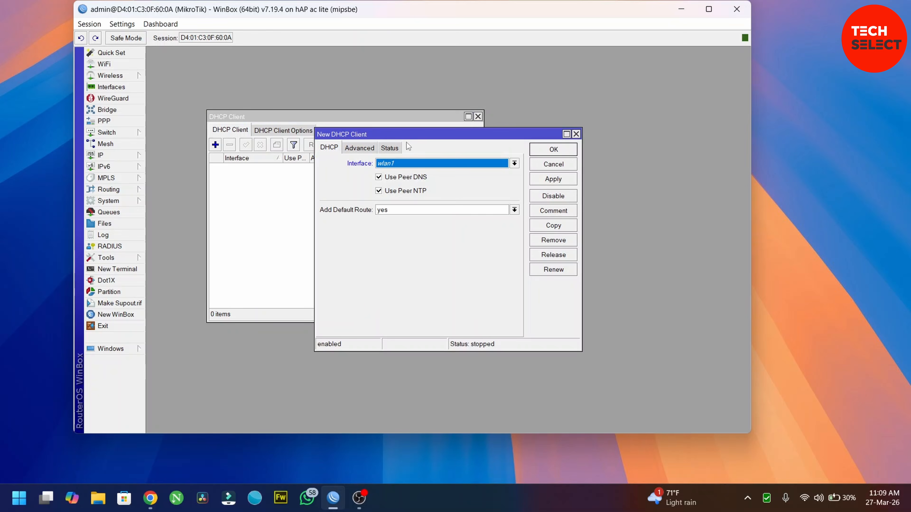
{"action": "left_click", "coordinate": [515, 163]}
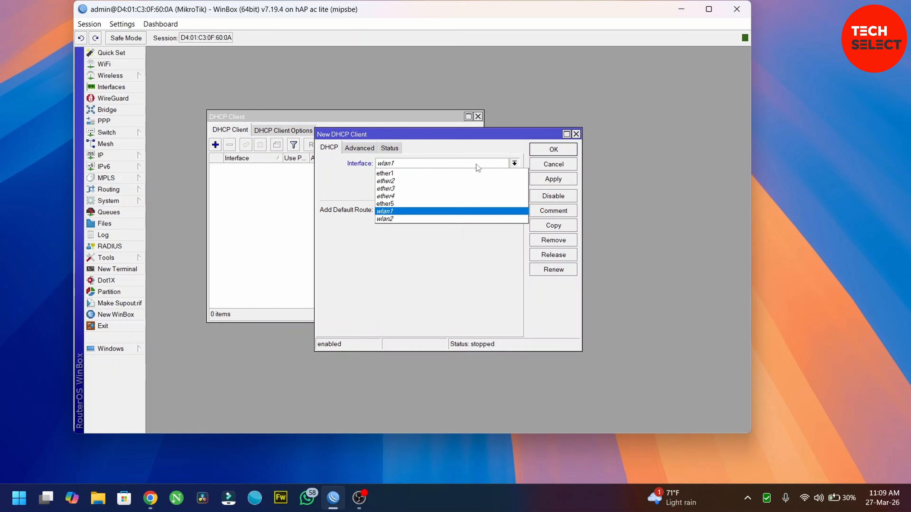
{"action": "left_click", "coordinate": [385, 173]}
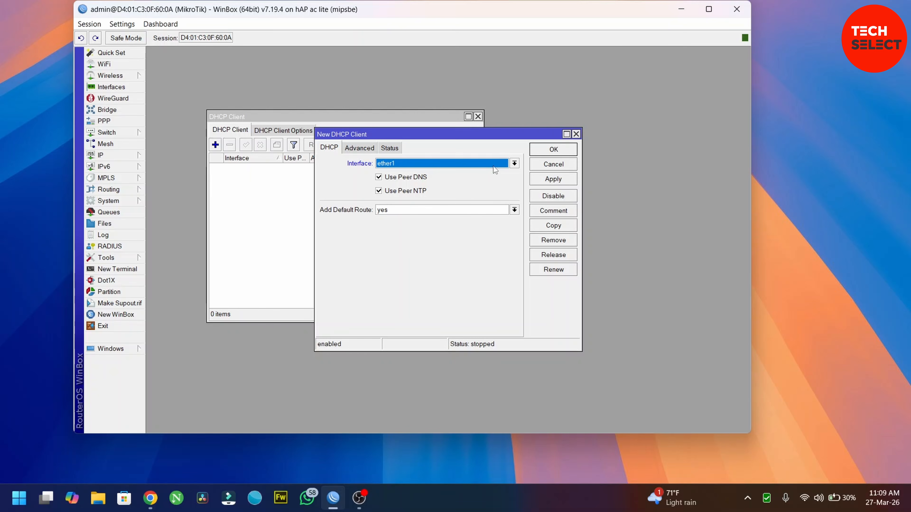
{"action": "left_click", "coordinate": [551, 180]}
{"action": "left_click", "coordinate": [551, 150]}
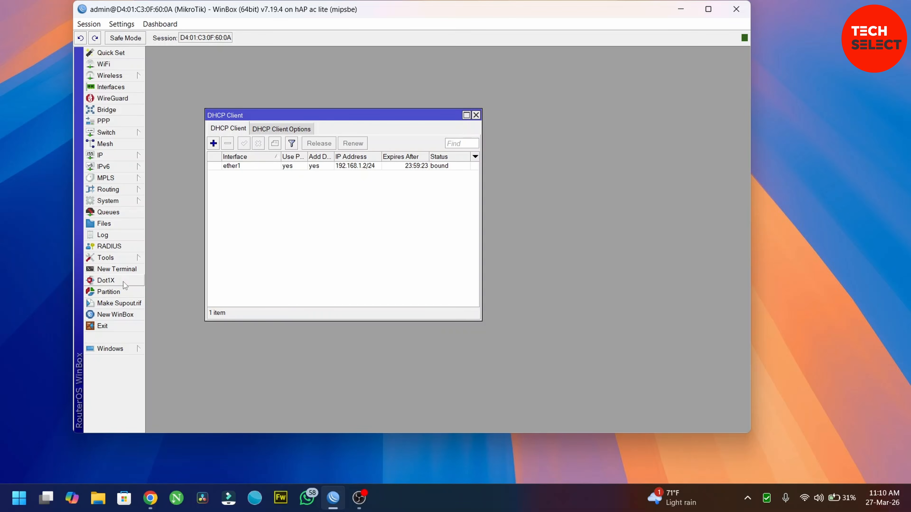
Ping 8.8.8.8 from a new terminal, getting ~17 ms replies, then close Terminal and DHCP Client.
{"action": "left_click", "coordinate": [118, 270]}
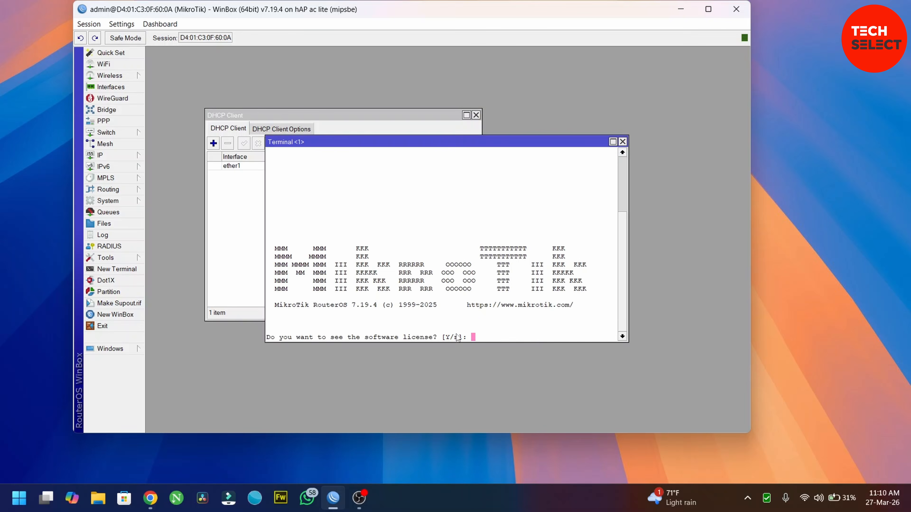
{"action": "key", "text": "n"}
{"action": "key", "text": "Return"}
{"action": "key", "text": "Return"}
{"action": "key", "text": "Return"}
{"action": "key", "text": "Return"}
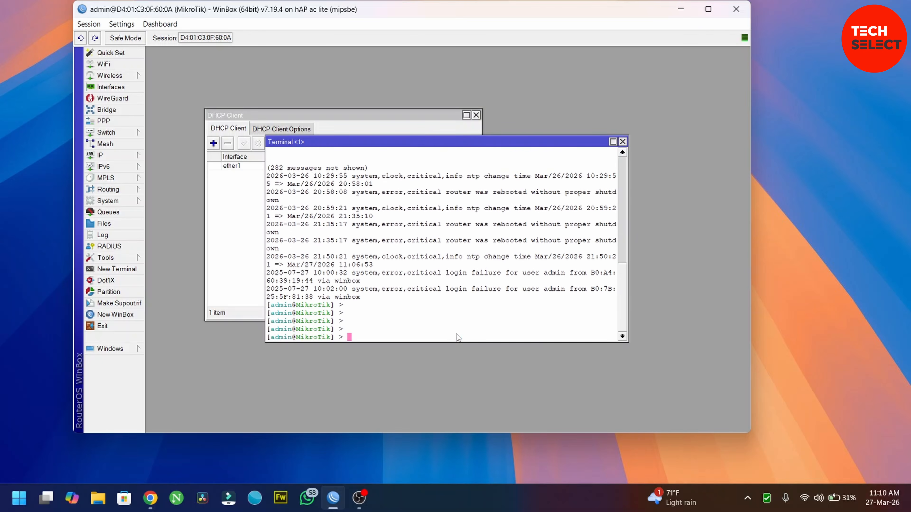
{"action": "key", "text": "Return"}
{"action": "key", "text": "Return"}
{"action": "type", "text": "ping "}
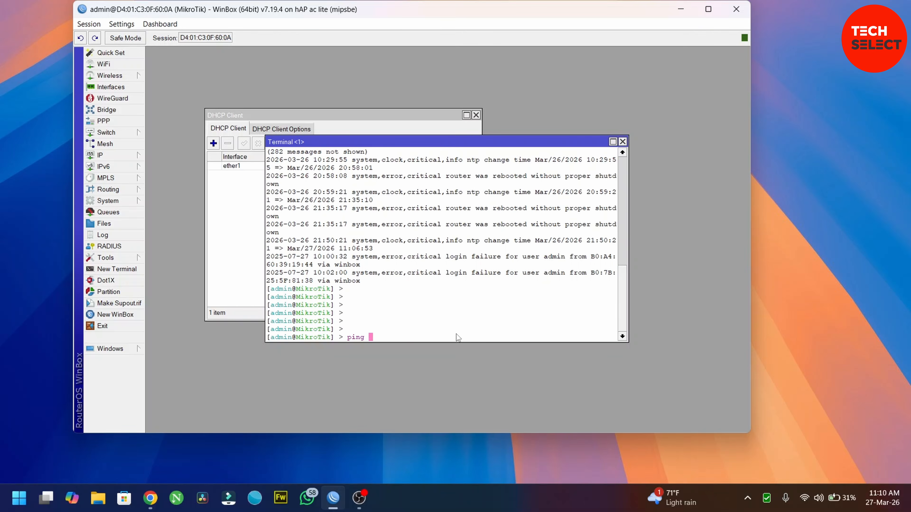
{"action": "type", "text": "8.8.8.8"}
{"action": "key", "text": "Return"}
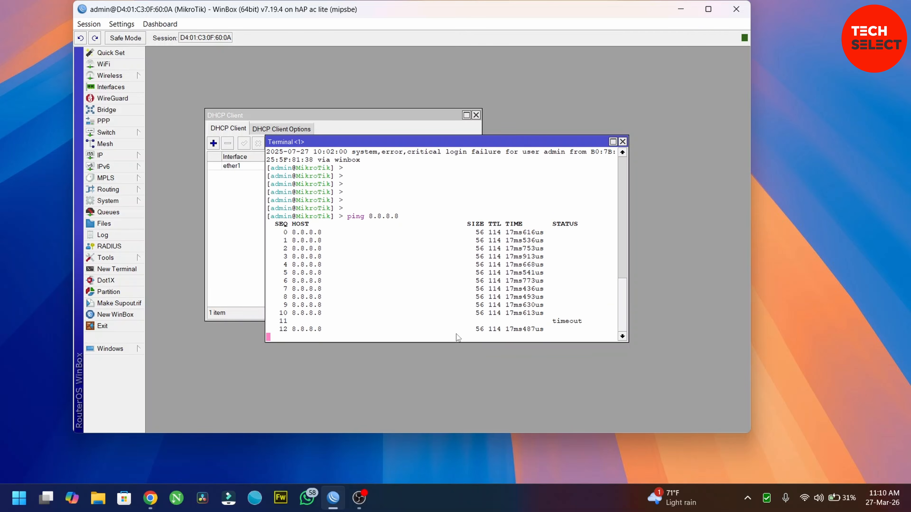
{"action": "left_click", "coordinate": [622, 142]}
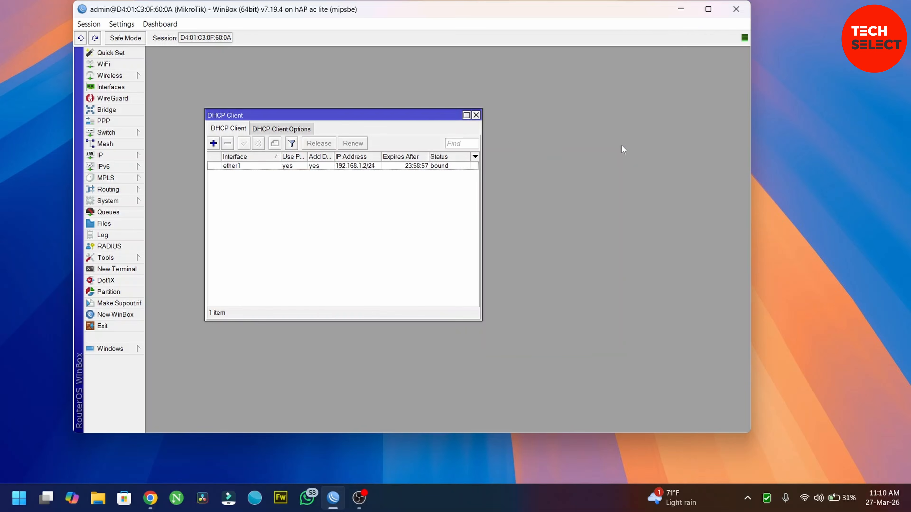
{"action": "left_click", "coordinate": [476, 115]}
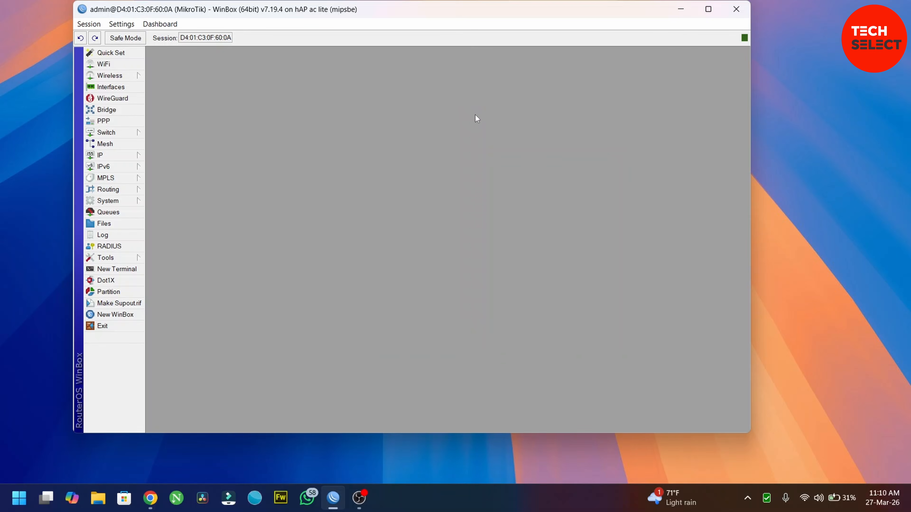
Open a new router terminal and enlarge its window.
{"action": "left_click", "coordinate": [116, 269]}
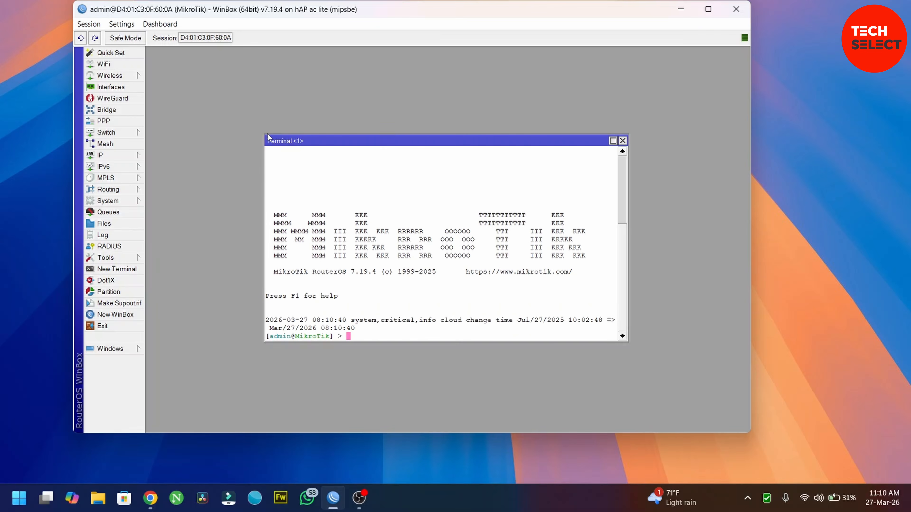
{"action": "left_click_drag", "start_coordinate": [264, 133], "coordinate": [152, 32]}
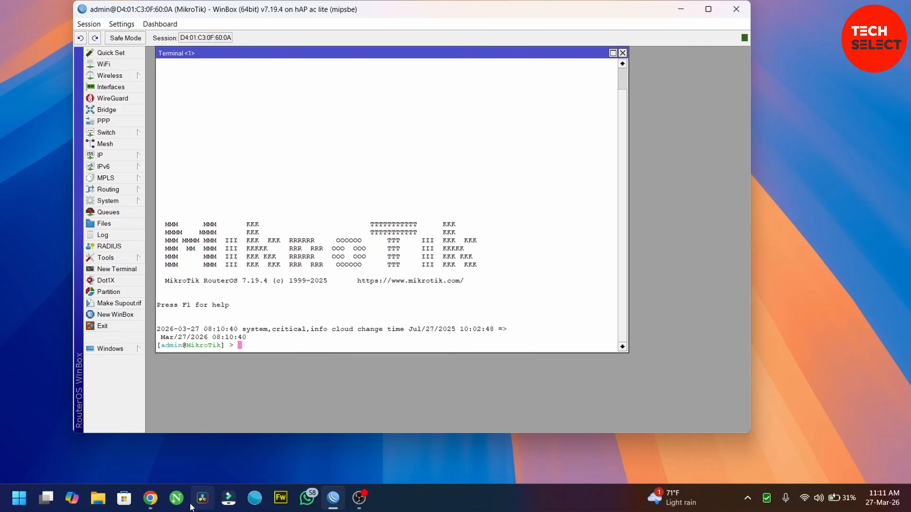
Go to Settings > Router Setup in XenFi and copy the remote access installation script.
{"action": "left_click", "coordinate": [150, 498]}
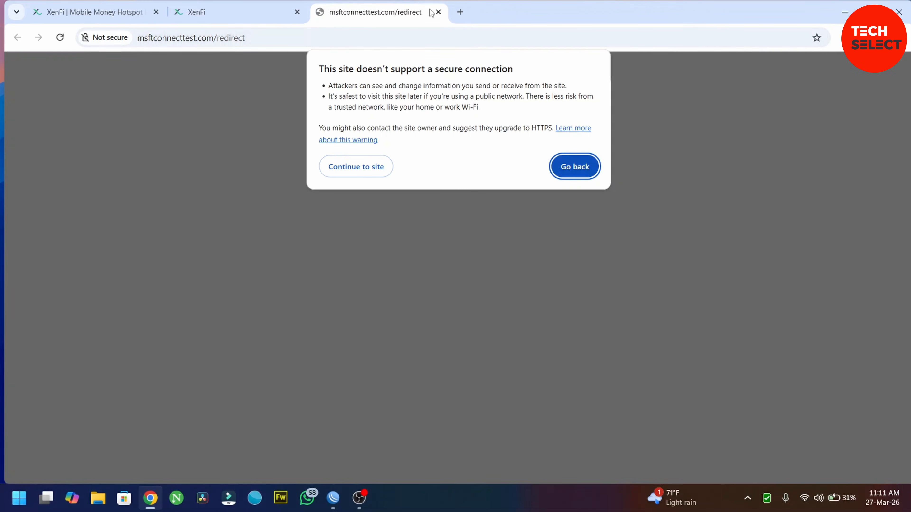
{"action": "left_click", "coordinate": [437, 12]}
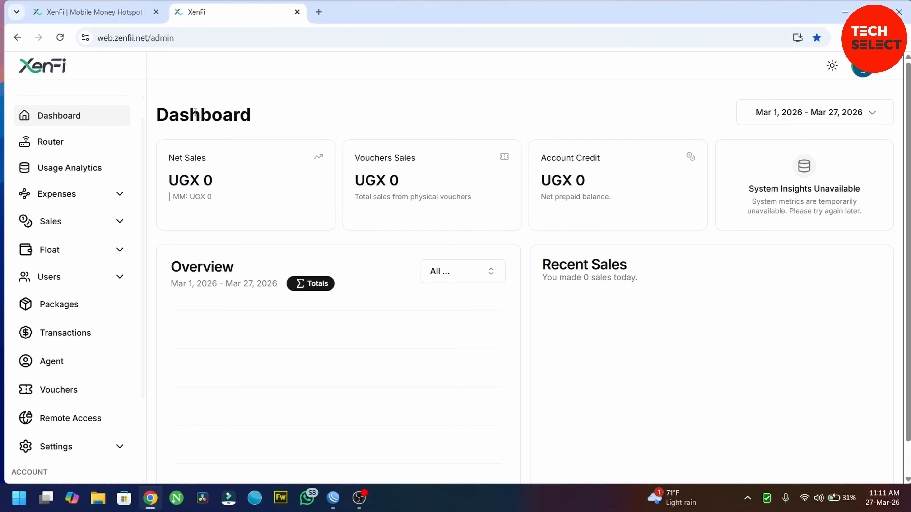
{"action": "scroll", "coordinate": [96, 335], "scroll_direction": "down", "scroll_amount": 5}
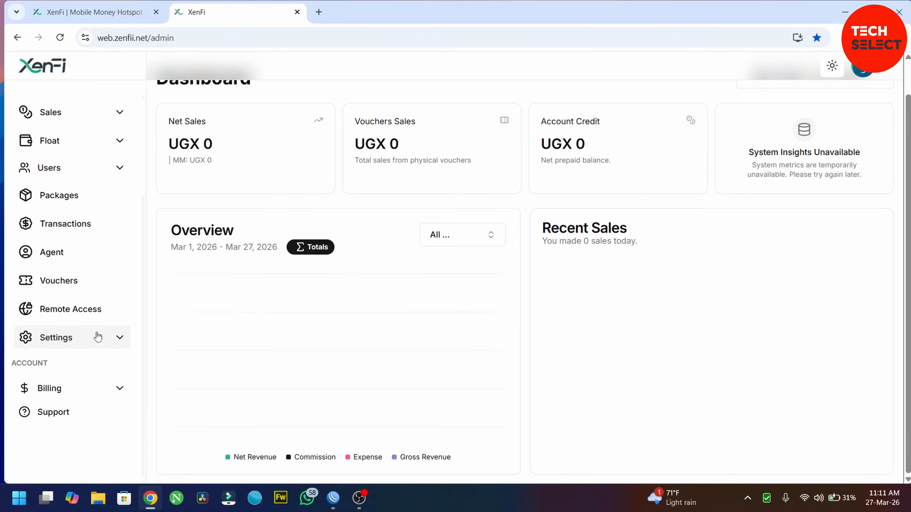
{"action": "left_click", "coordinate": [115, 339]}
{"action": "scroll", "coordinate": [61, 287], "scroll_direction": "down", "scroll_amount": 3}
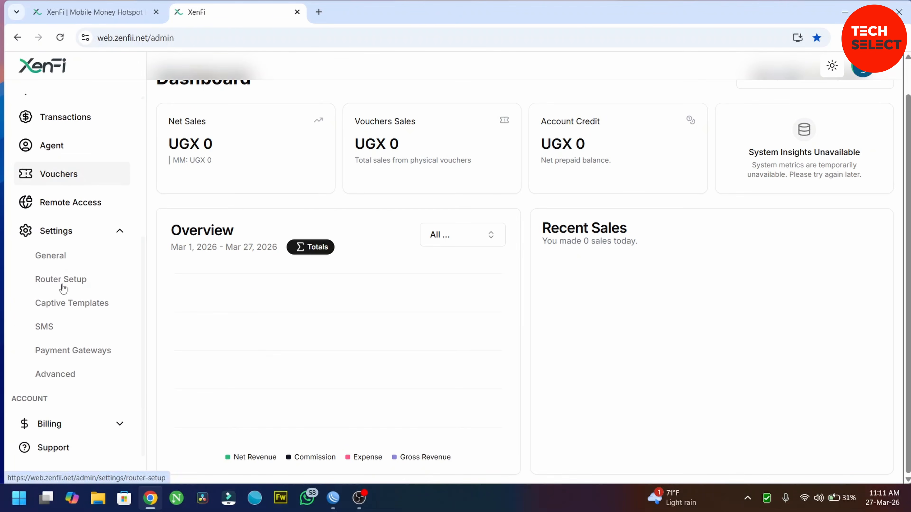
{"action": "left_click", "coordinate": [75, 282]}
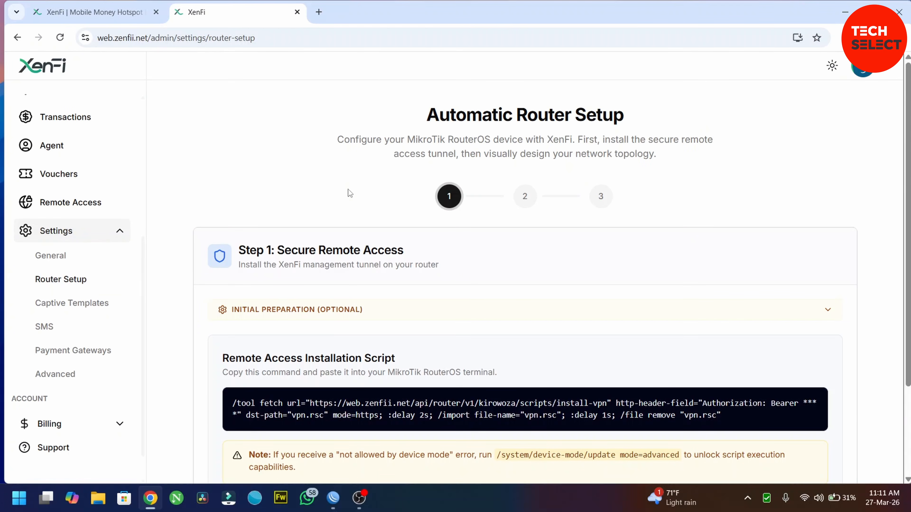
{"action": "scroll", "coordinate": [350, 194], "scroll_direction": "down", "scroll_amount": 3}
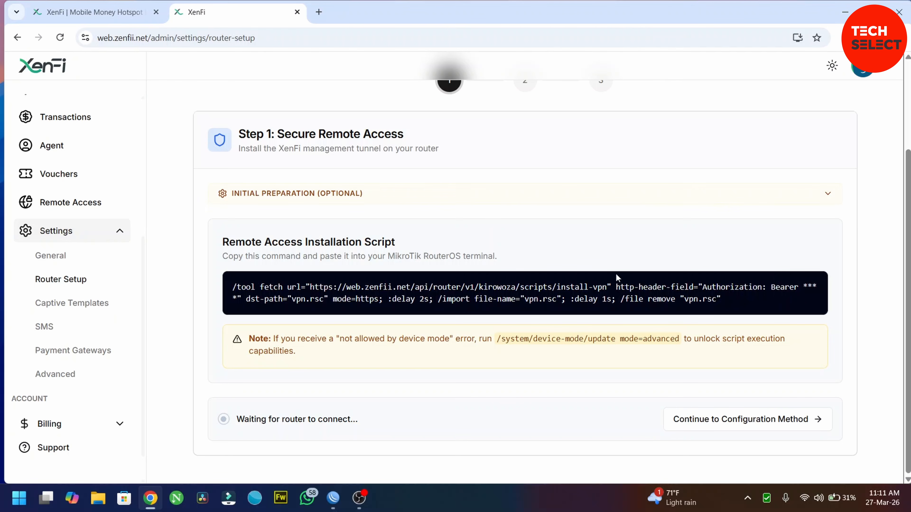
{"action": "left_click", "coordinate": [793, 289]}
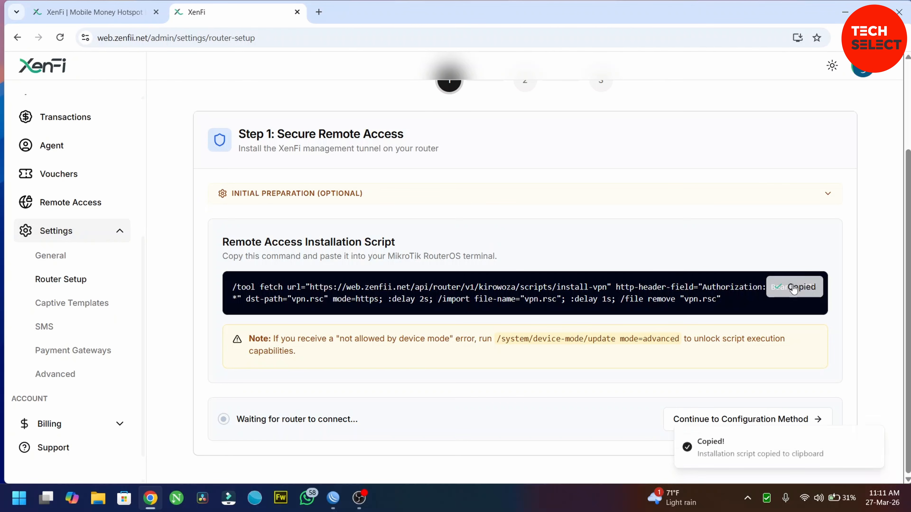
Paste and run the remote-access script in the WinBox terminal, then return to XenFi.
{"action": "left_click", "coordinate": [334, 503]}
{"action": "right_click", "coordinate": [274, 342]}
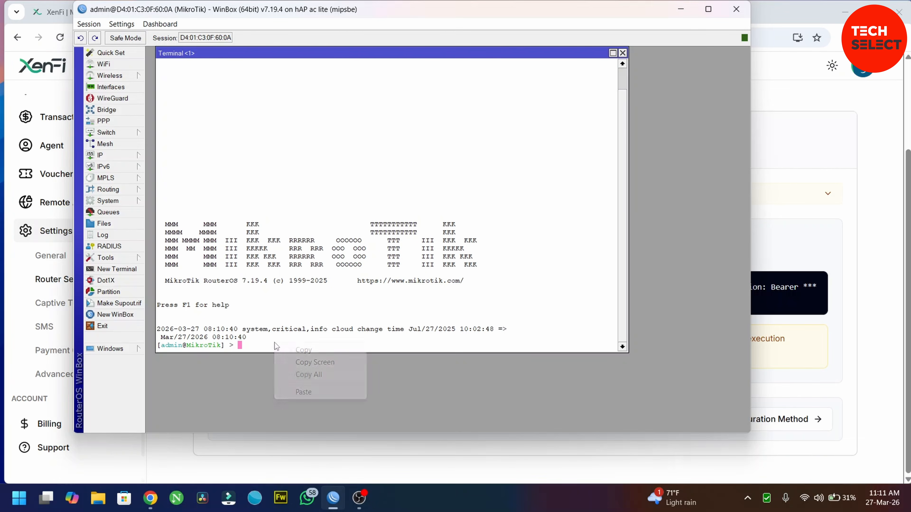
{"action": "left_click", "coordinate": [304, 392]}
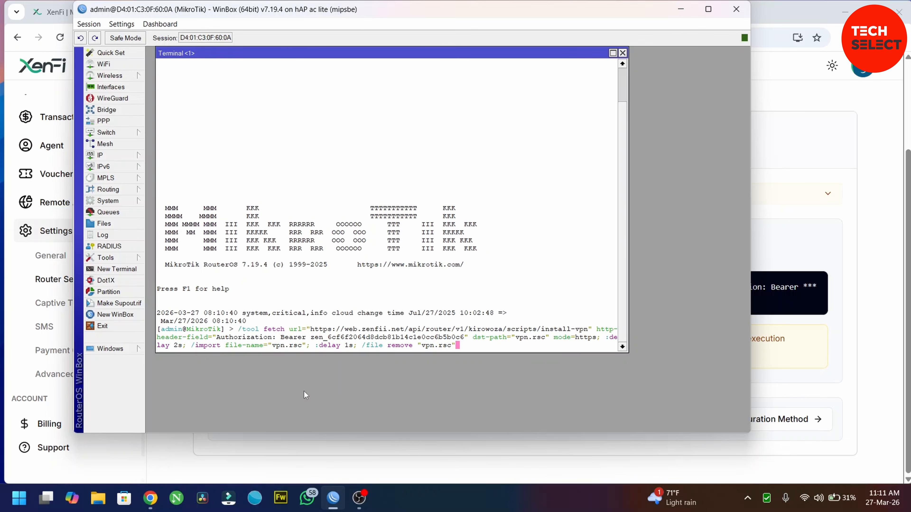
{"action": "key", "text": "Return"}
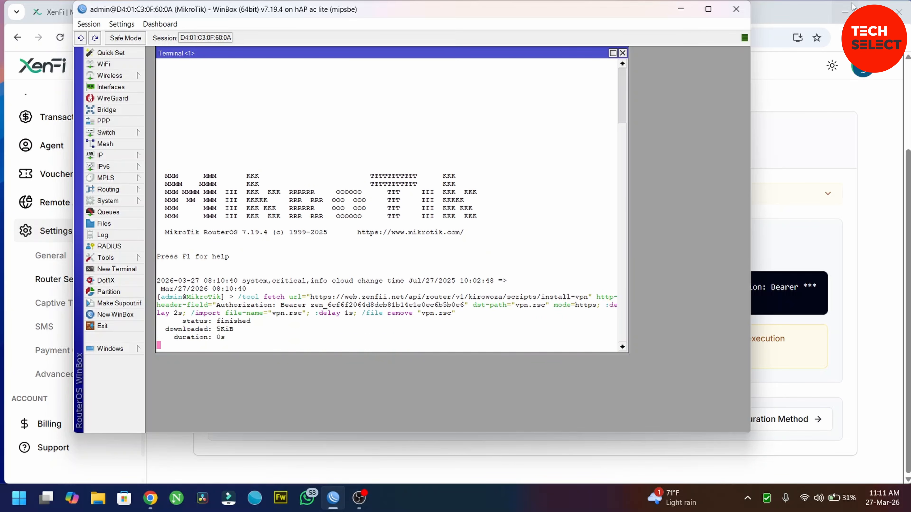
{"action": "left_click", "coordinate": [780, 5]}
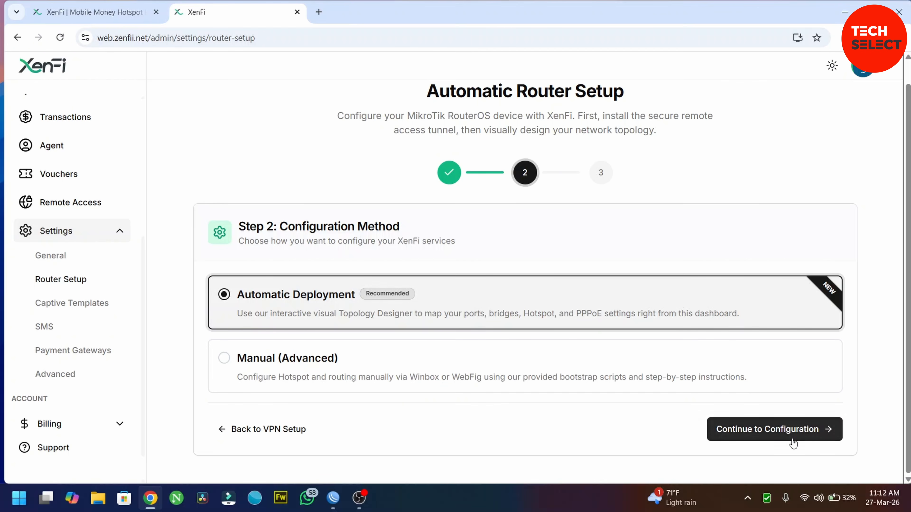
Continue the wizard with Automatic Deployment and scroll to the hAP ac lite port diagram.
{"action": "left_click", "coordinate": [775, 432]}
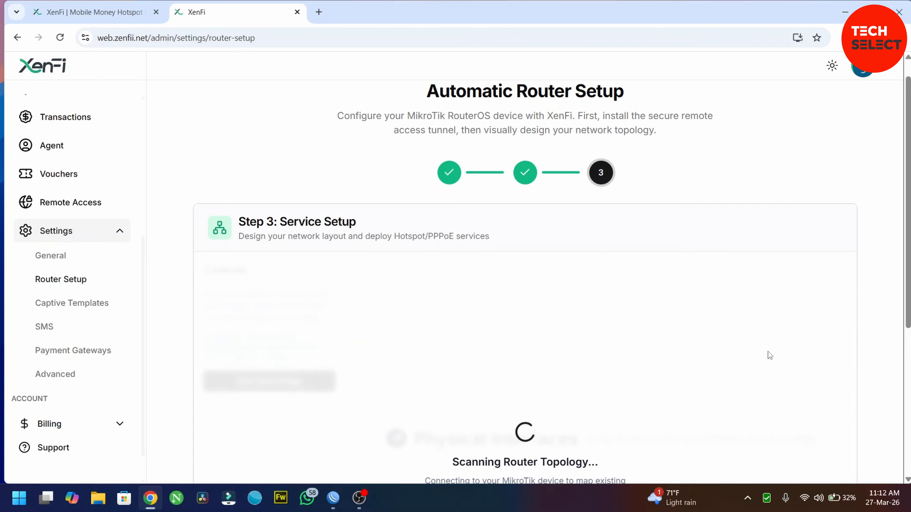
{"action": "scroll", "coordinate": [724, 335], "scroll_direction": "down", "scroll_amount": 4}
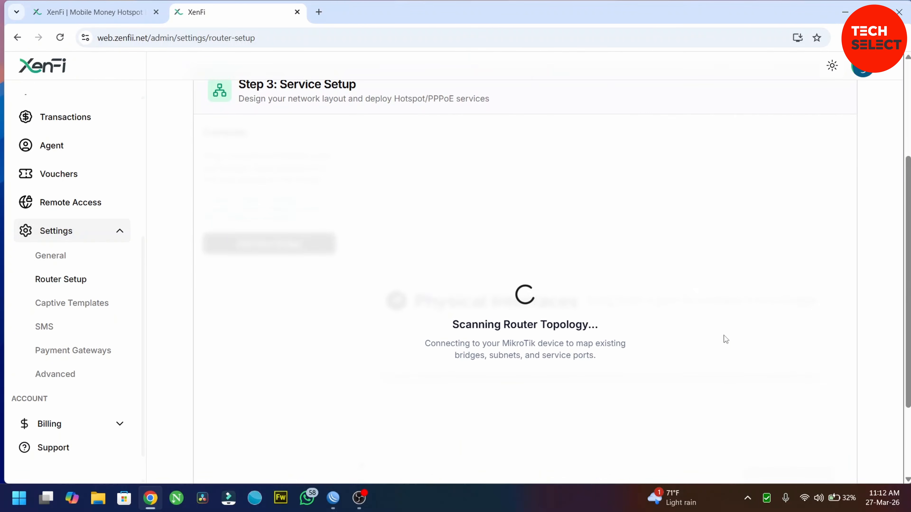
{"action": "scroll", "coordinate": [723, 335], "scroll_direction": "down", "scroll_amount": 1}
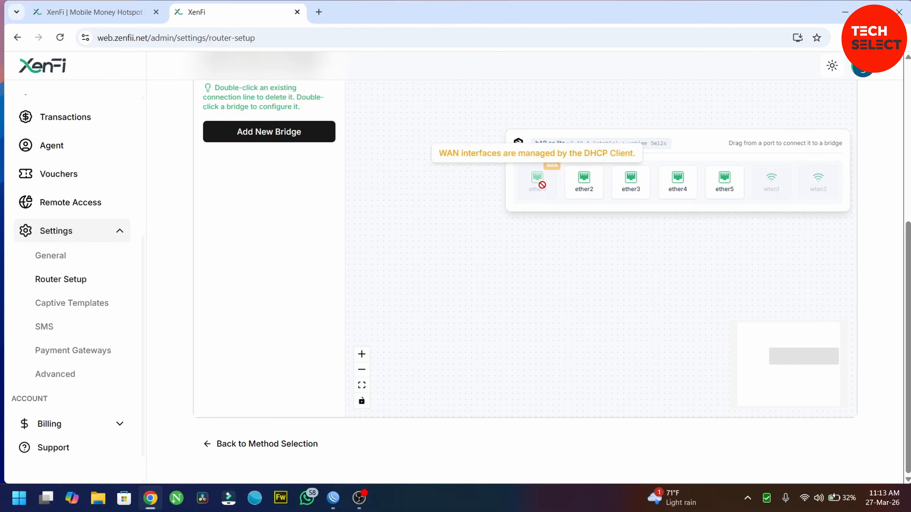
{"action": "mouse_move", "coordinate": [532, 175]}
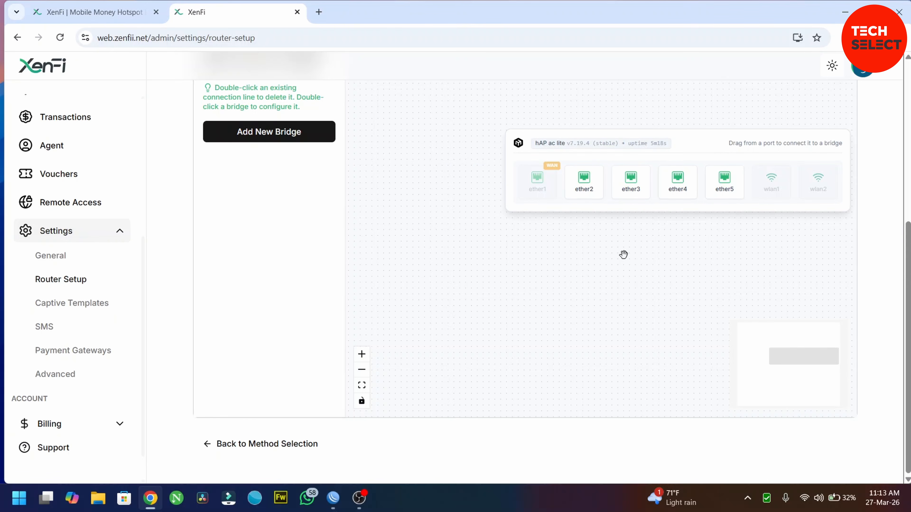
{"action": "scroll", "coordinate": [292, 173], "scroll_direction": "up", "scroll_amount": 1}
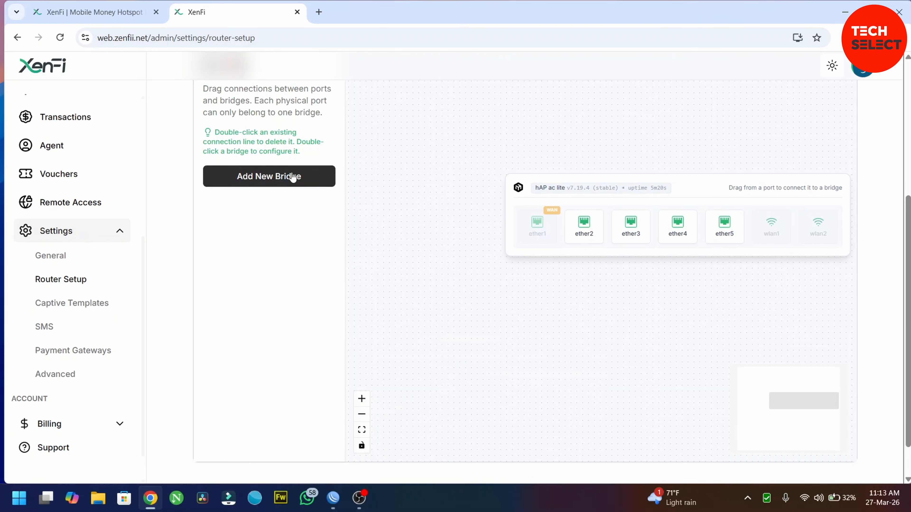
{"action": "scroll", "coordinate": [292, 176], "scroll_direction": "down", "scroll_amount": 1}
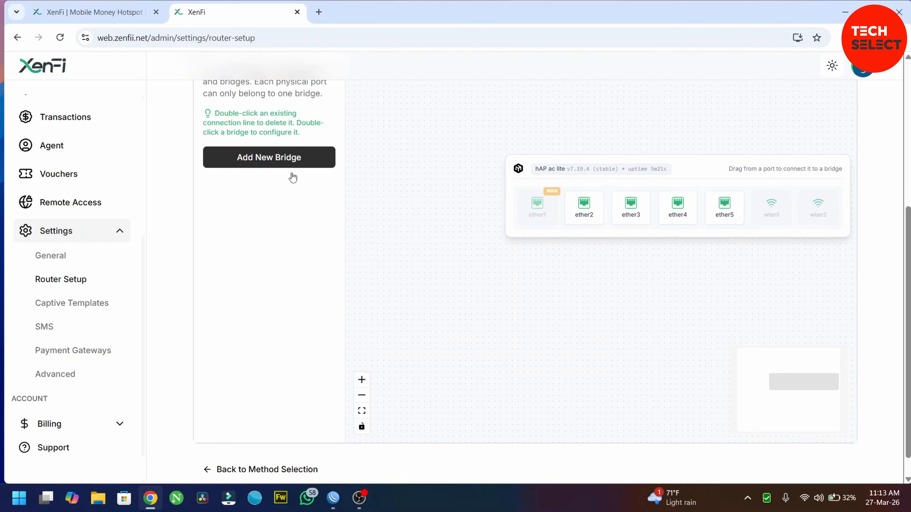
Add XENFI-BRIDGE, connect ports ether2–ether5 to it, and open its bridge settings.
{"action": "left_click", "coordinate": [279, 161]}
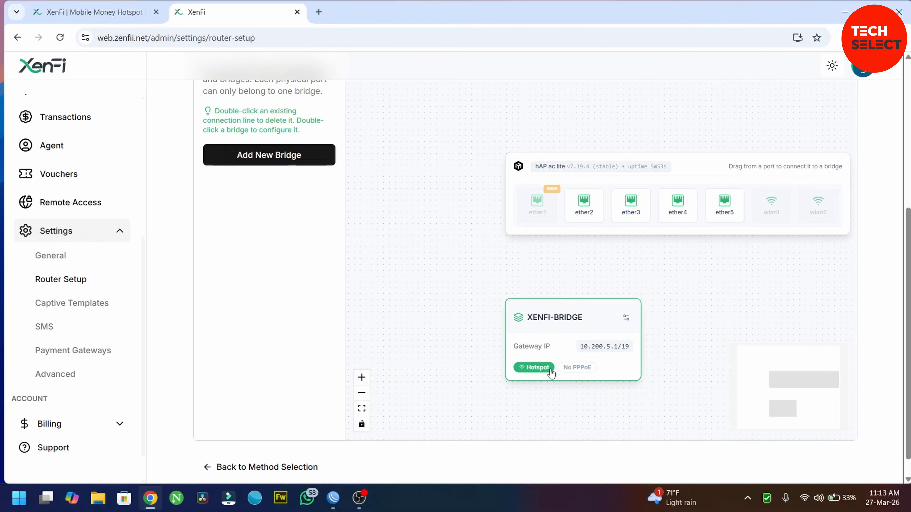
{"action": "left_click_drag", "start_coordinate": [584, 205], "coordinate": [550, 334]}
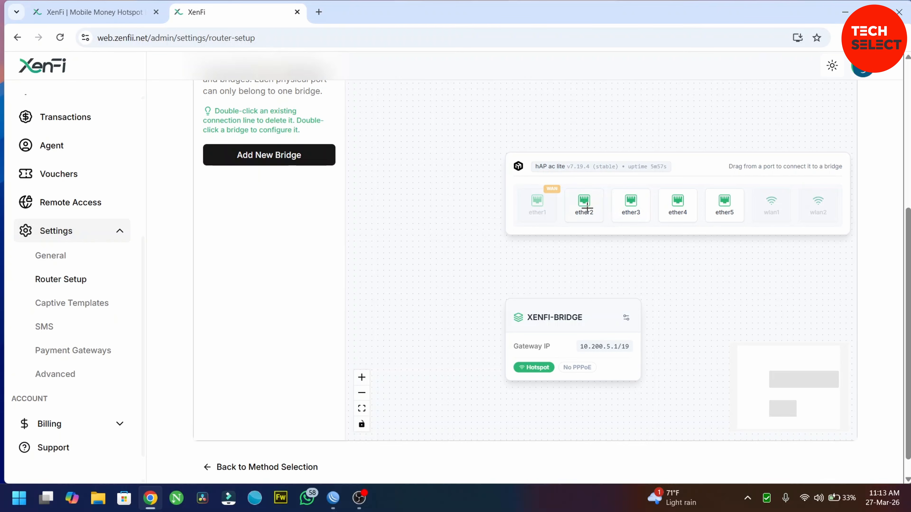
{"action": "left_click_drag", "start_coordinate": [586, 207], "coordinate": [558, 315]}
{"action": "left_click_drag", "start_coordinate": [635, 201], "coordinate": [573, 310]}
{"action": "left_click_drag", "start_coordinate": [674, 207], "coordinate": [570, 306]}
{"action": "left_click_drag", "start_coordinate": [722, 203], "coordinate": [581, 305]}
{"action": "double_click", "coordinate": [582, 307]}
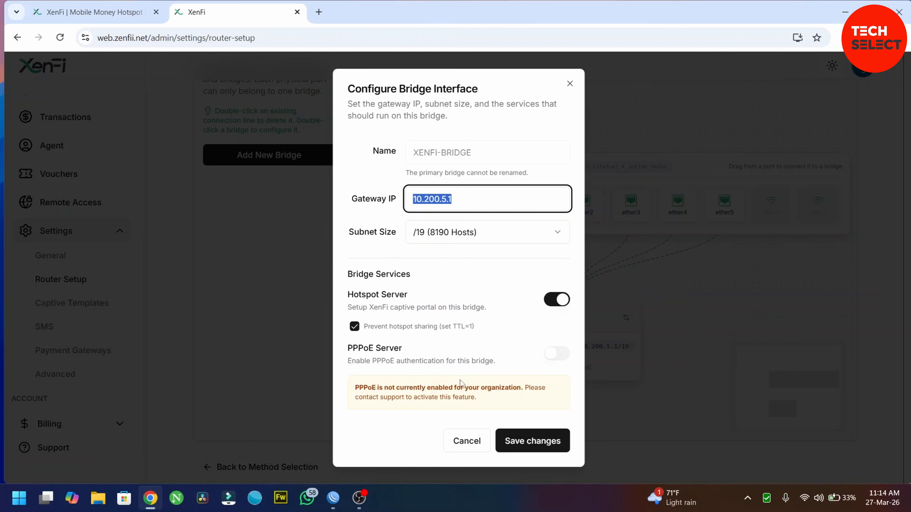
Save and confirm the bridge deployment, copy the setup command, and bring up WinBox.
{"action": "left_click", "coordinate": [530, 443]}
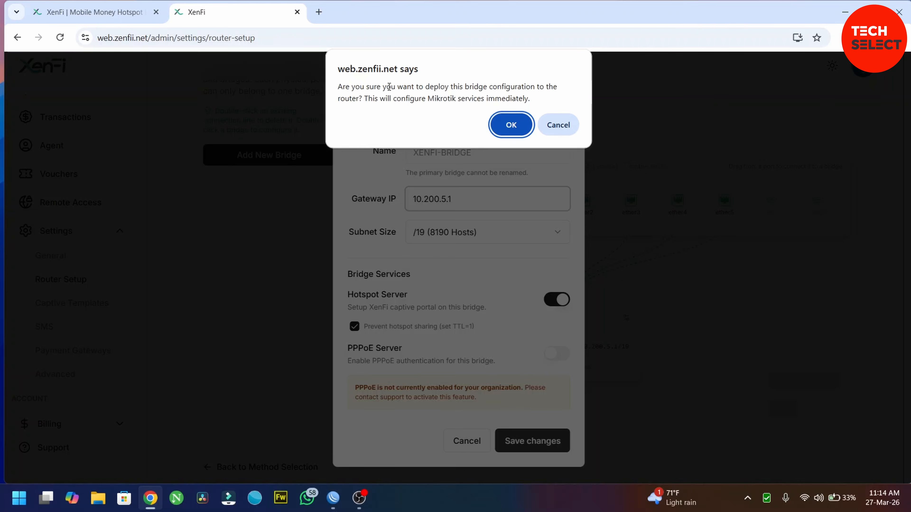
{"action": "left_click", "coordinate": [504, 131]}
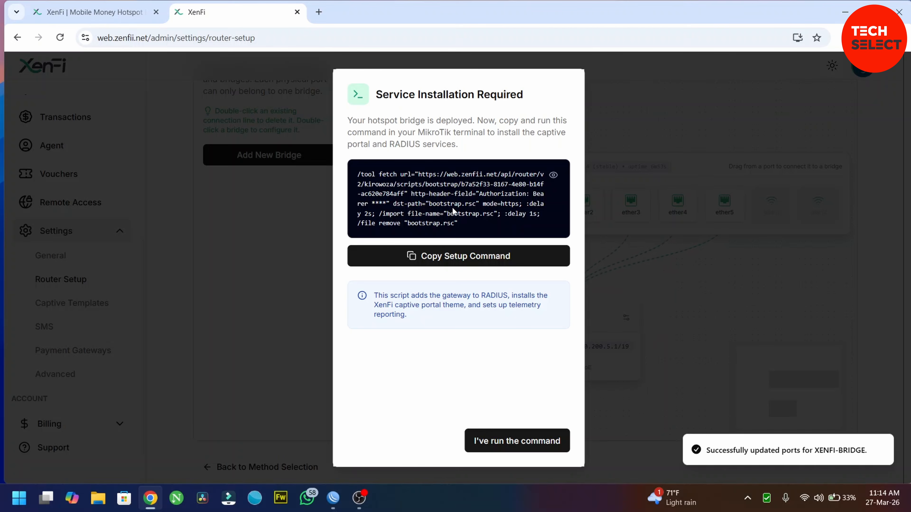
{"action": "left_click", "coordinate": [443, 258]}
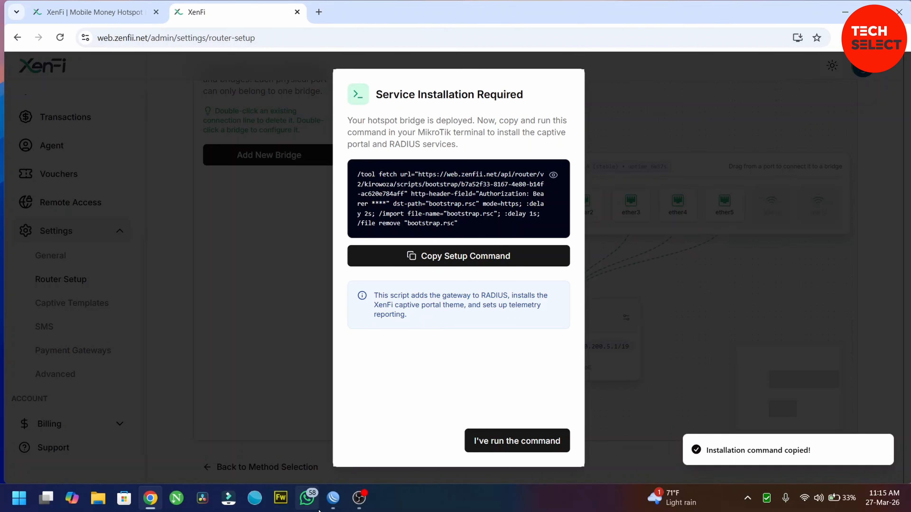
{"action": "left_click", "coordinate": [332, 500]}
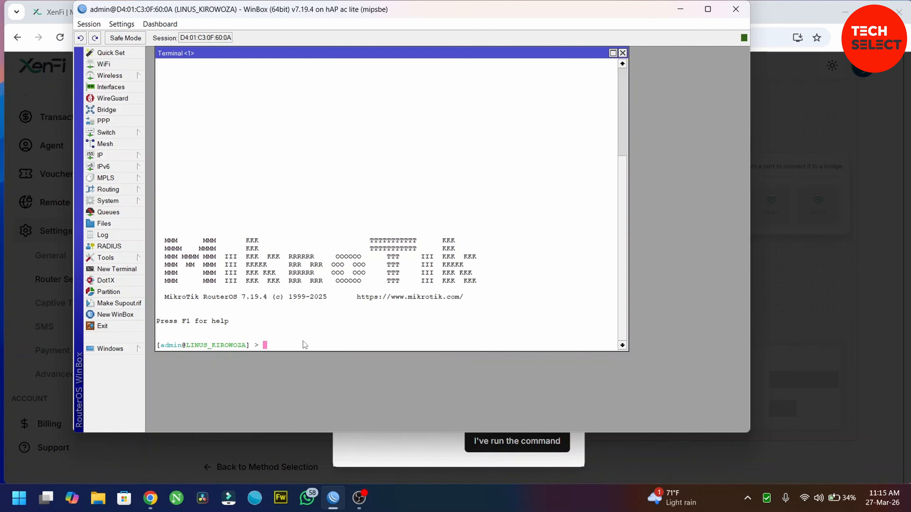
Paste the /tool fetch bootstrap command into the router terminal and run it.
{"action": "right_click", "coordinate": [303, 341]}
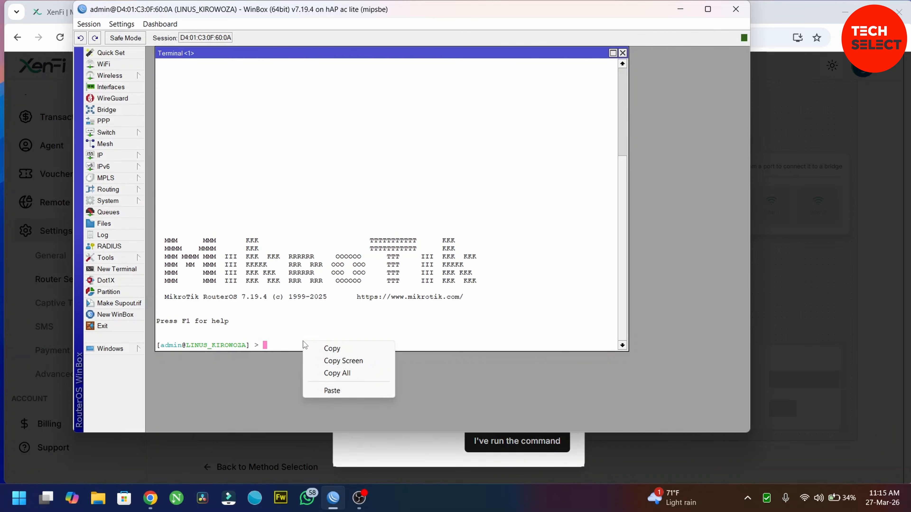
{"action": "left_click", "coordinate": [337, 392]}
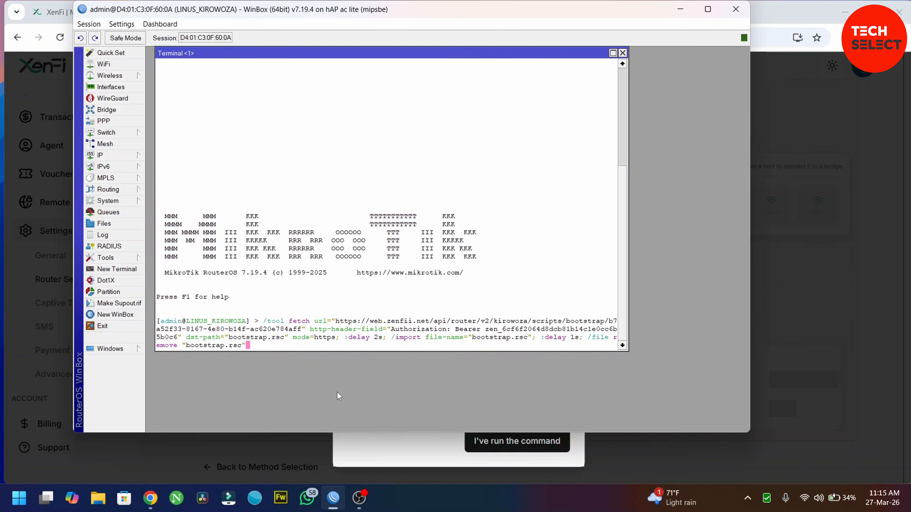
{"action": "key", "text": "Return"}
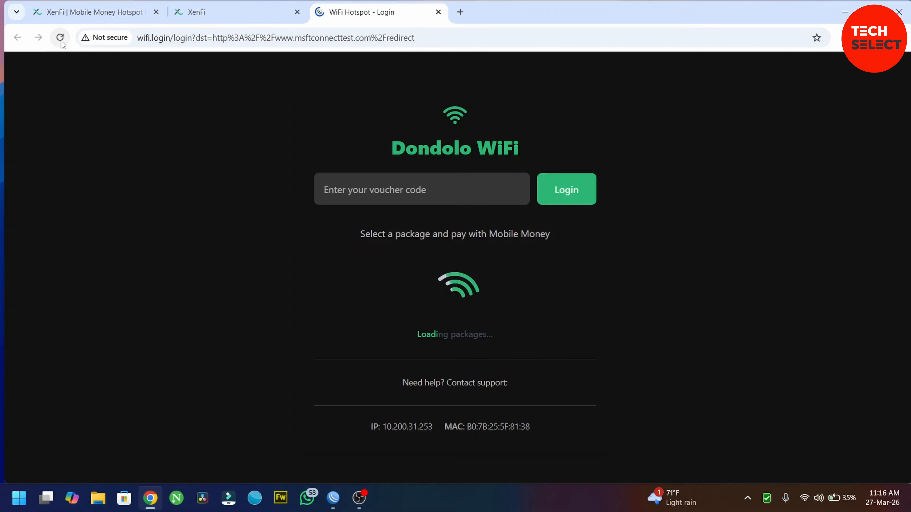
Reload the hotspot login page and browse the Dondolo WiFi voucher login and package list.
{"action": "left_click", "coordinate": [60, 37]}
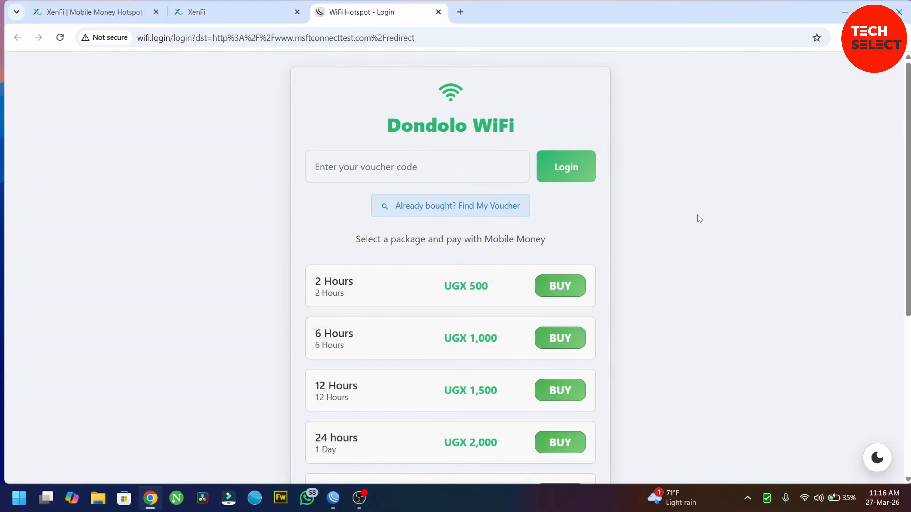
{"action": "scroll", "coordinate": [698, 217], "scroll_direction": "down", "scroll_amount": 5}
{"action": "scroll", "coordinate": [699, 219], "scroll_direction": "up", "scroll_amount": 3}
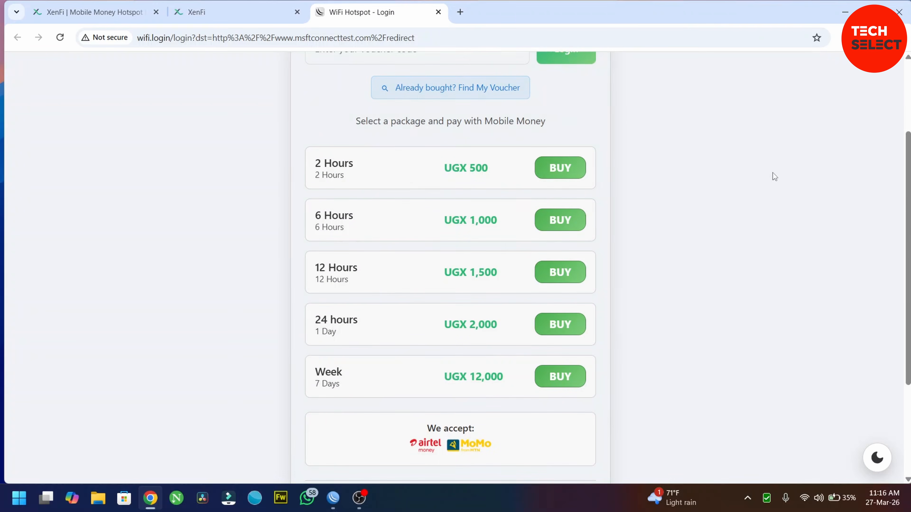
{"action": "scroll", "coordinate": [773, 173], "scroll_direction": "up", "scroll_amount": 3}
{"action": "scroll", "coordinate": [773, 173], "scroll_direction": "down", "scroll_amount": 5}
{"action": "scroll", "coordinate": [773, 173], "scroll_direction": "up", "scroll_amount": 5}
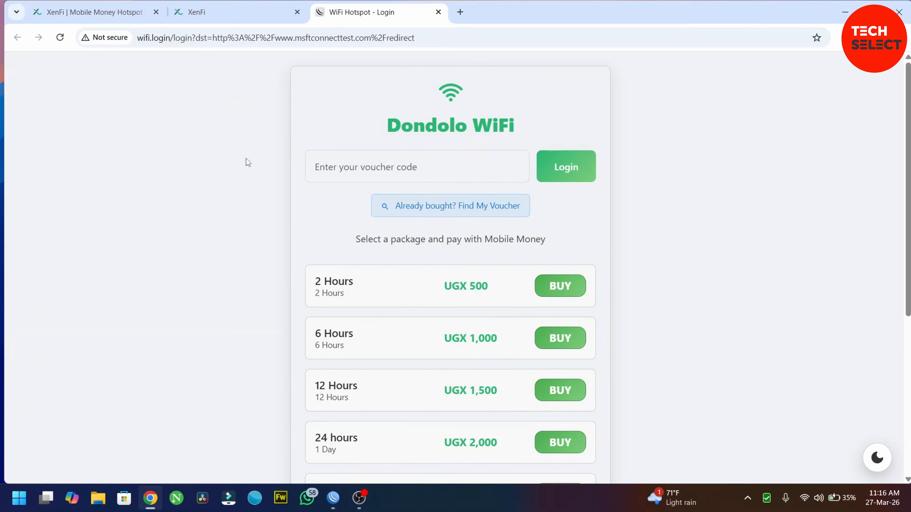
{"action": "scroll", "coordinate": [246, 158], "scroll_direction": "down", "scroll_amount": 5}
{"action": "scroll", "coordinate": [247, 159], "scroll_direction": "up", "scroll_amount": 5}
Back in XenFi, confirm the setup command was run and return to the main Dashboard.
{"action": "left_click", "coordinate": [198, 8]}
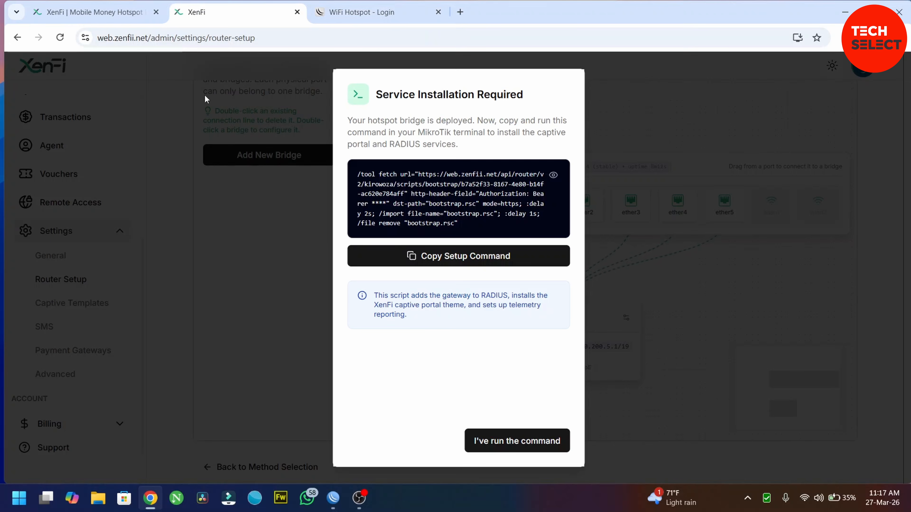
{"action": "left_click", "coordinate": [484, 437]}
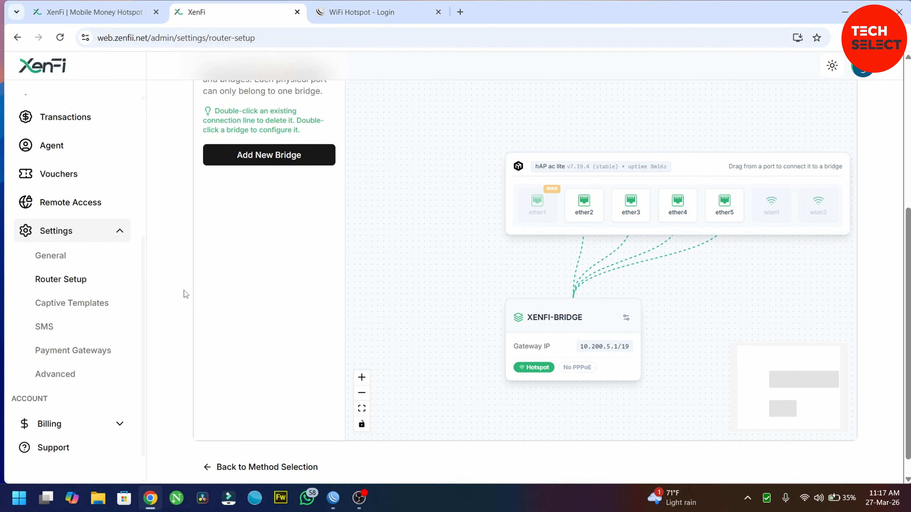
{"action": "scroll", "coordinate": [156, 264], "scroll_direction": "up", "scroll_amount": 5}
{"action": "scroll", "coordinate": [82, 159], "scroll_direction": "up", "scroll_amount": 5}
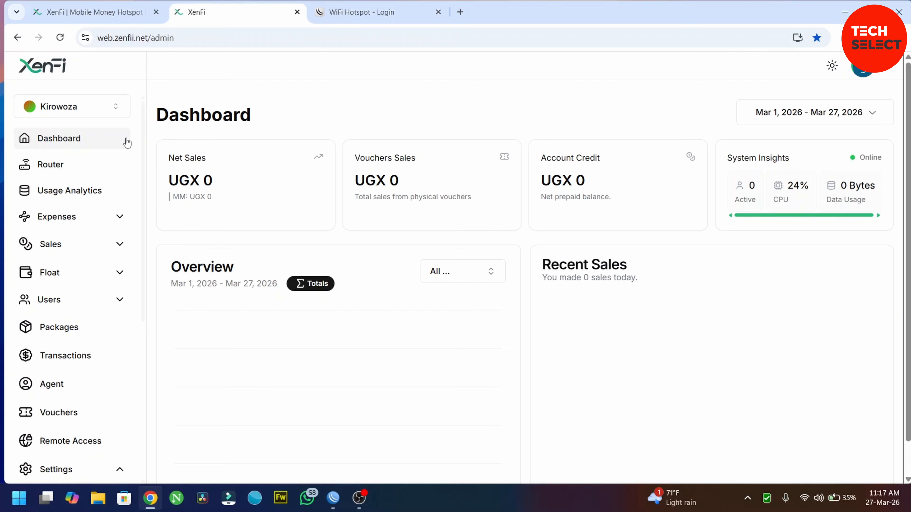
Review the Router Dashboard status, then go via Dashboard to the Manage Packages list.
{"action": "left_click", "coordinate": [56, 163]}
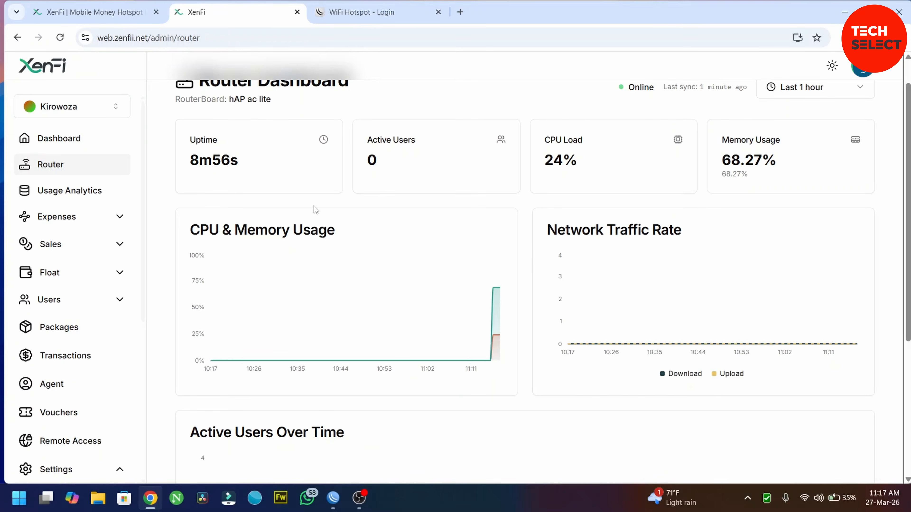
{"action": "scroll", "coordinate": [314, 206], "scroll_direction": "down", "scroll_amount": 5}
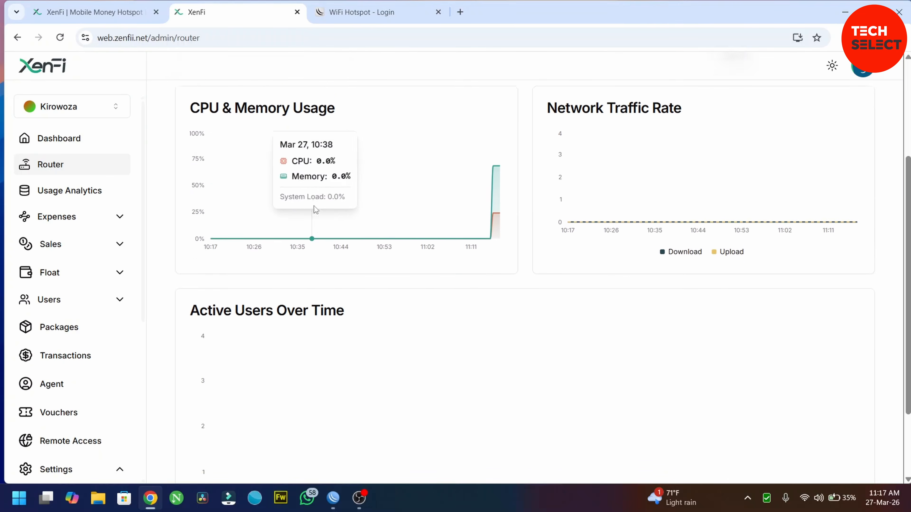
{"action": "scroll", "coordinate": [429, 167], "scroll_direction": "up", "scroll_amount": 6}
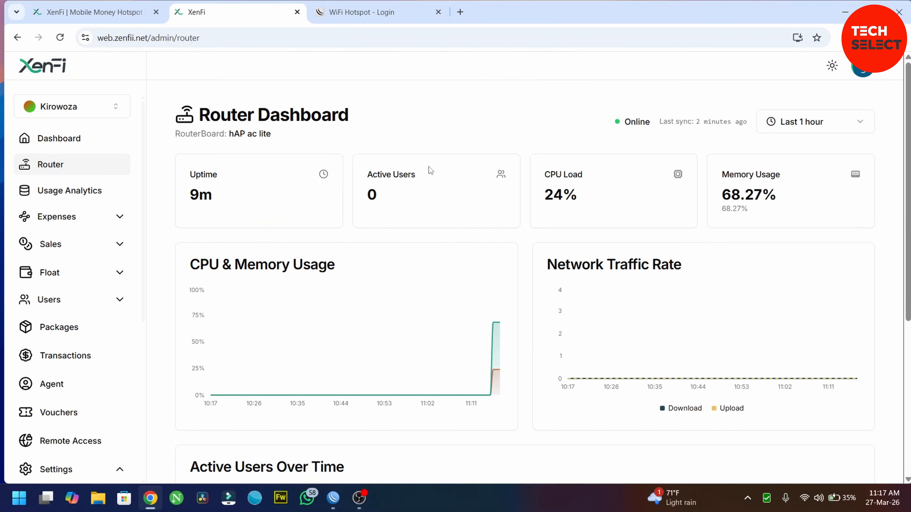
{"action": "left_click", "coordinate": [41, 141]}
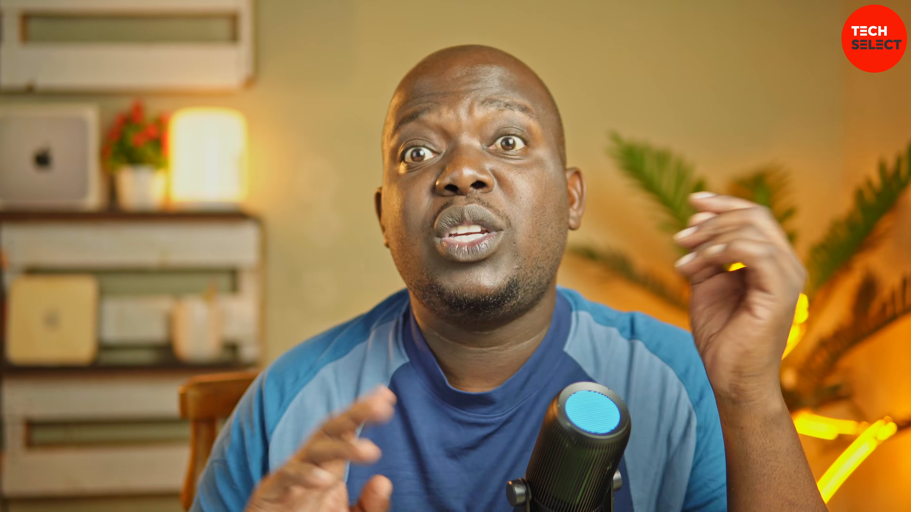
{"action": "left_click", "coordinate": [76, 329]}
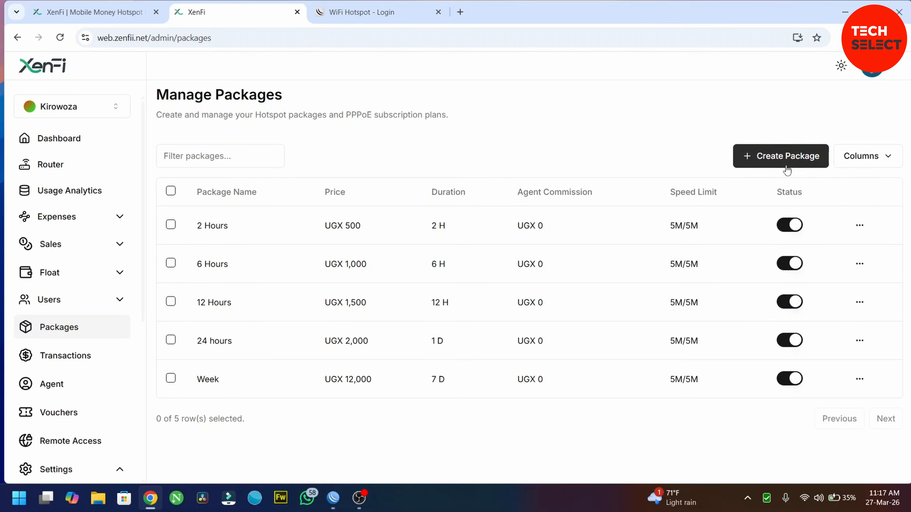
Start a new package named test 123 with 5 hours, 4M upload/download and price 800.
{"action": "left_click", "coordinate": [777, 157]}
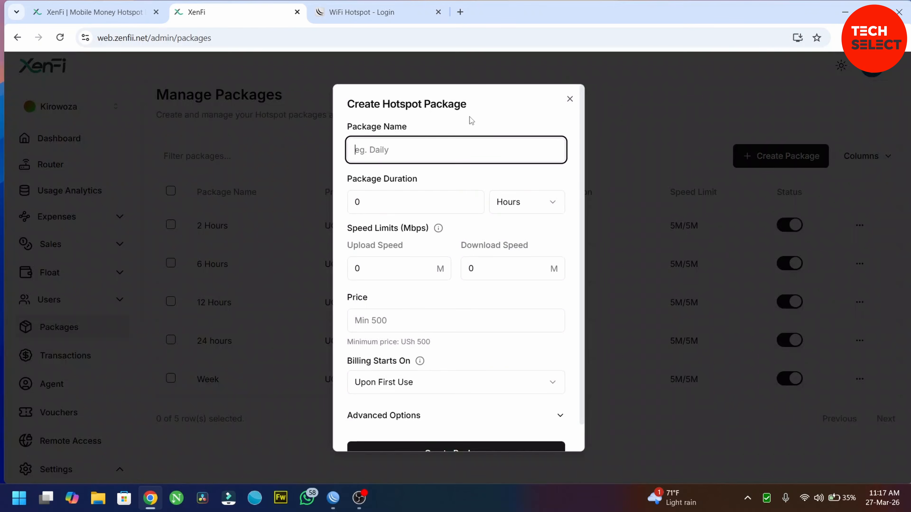
{"action": "type", "text": "test"}
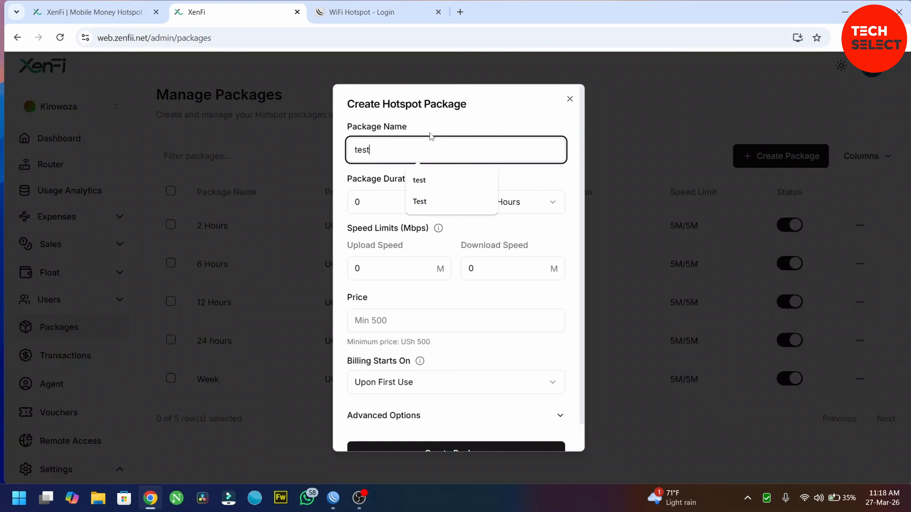
{"action": "type", "text": " 123"}
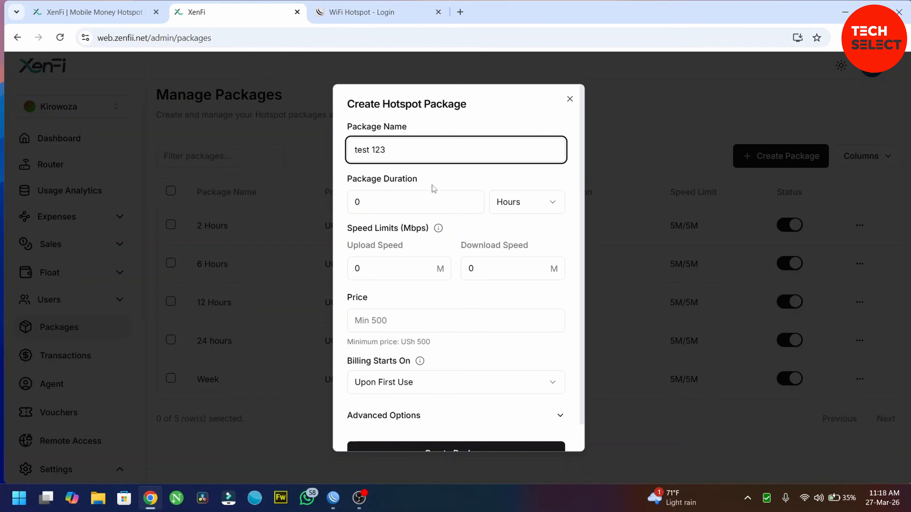
{"action": "left_click", "coordinate": [398, 201]}
{"action": "key", "text": "BackSpace"}
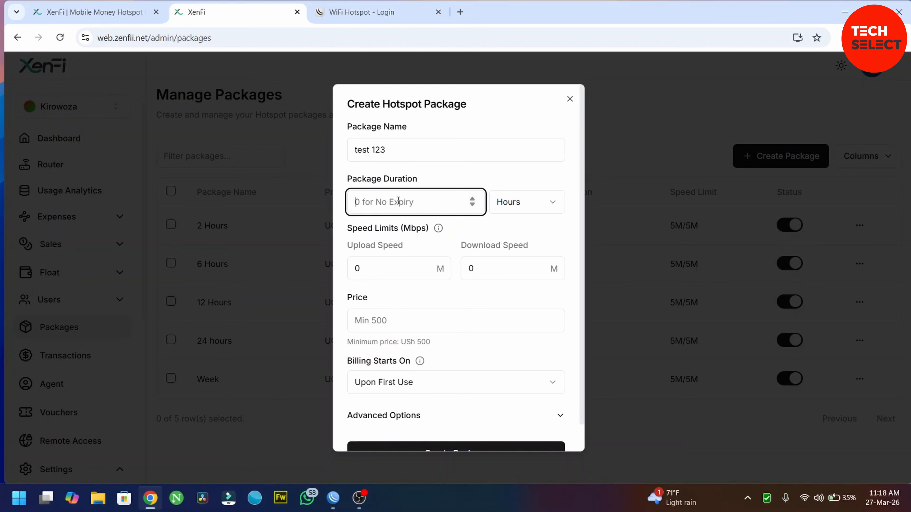
{"action": "type", "text": "5"}
{"action": "left_click", "coordinate": [418, 269]}
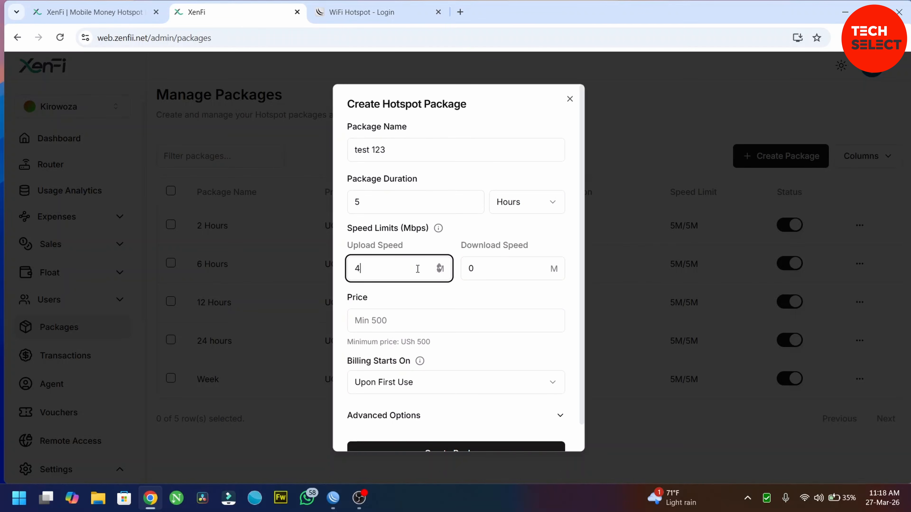
{"action": "left_click", "coordinate": [521, 277]}
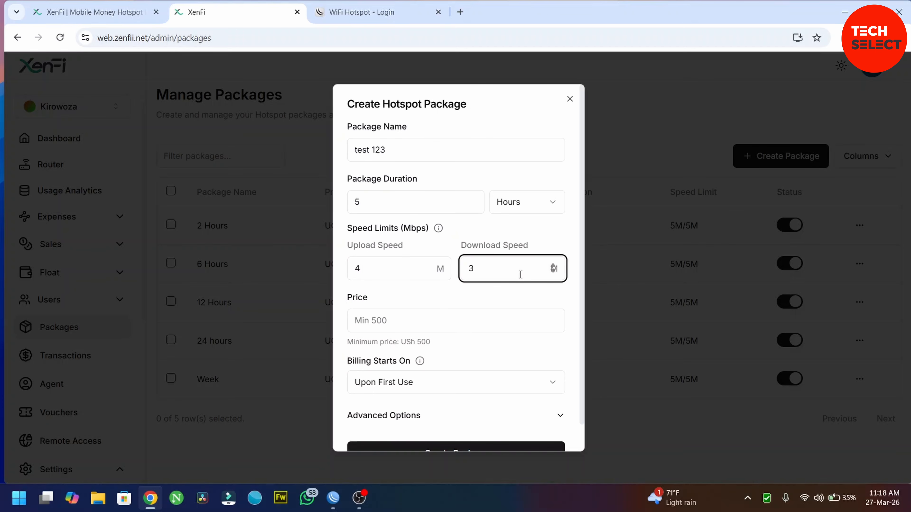
{"action": "key", "text": "BackSpace"}
{"action": "type", "text": "4"}
{"action": "left_click", "coordinate": [423, 329]}
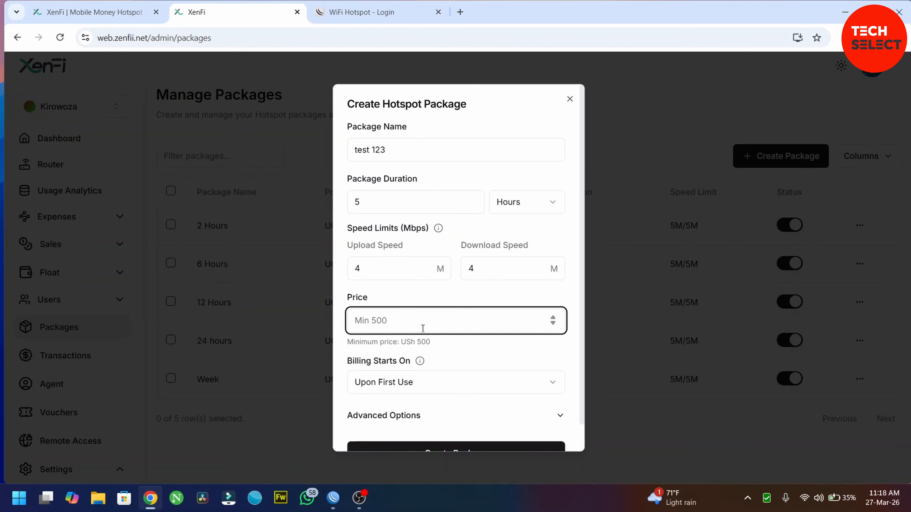
{"action": "type", "text": "800"}
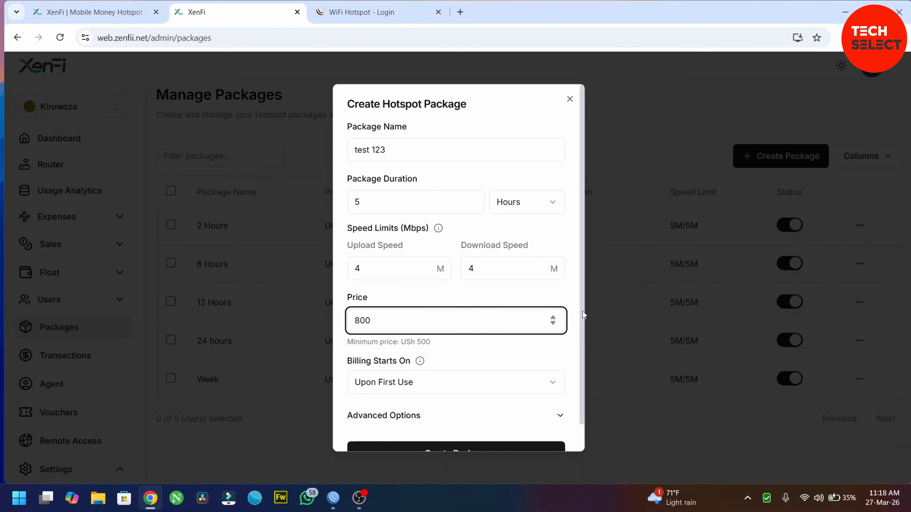
{"action": "left_click", "coordinate": [583, 311]}
Keep billing starting Upon First Use, expand Advanced Options, and create the package.
{"action": "scroll", "coordinate": [583, 352], "scroll_direction": "down", "scroll_amount": 1}
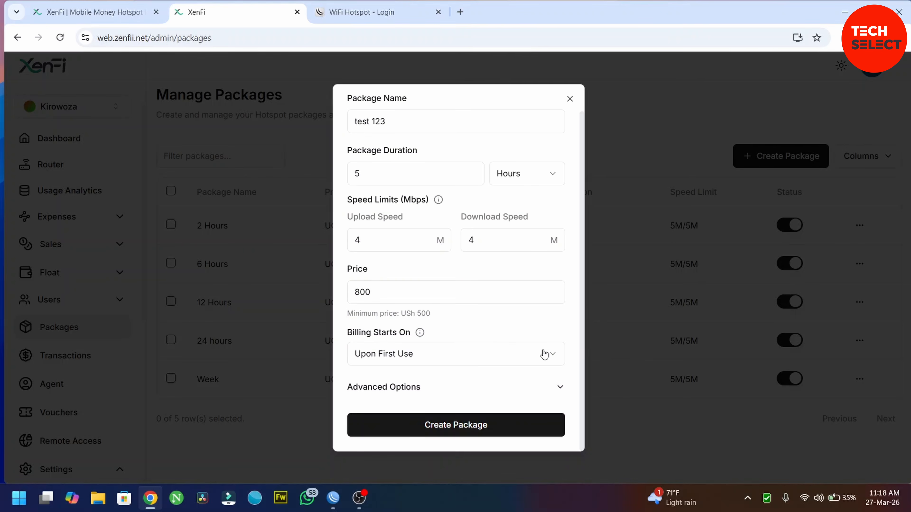
{"action": "left_click", "coordinate": [555, 353]}
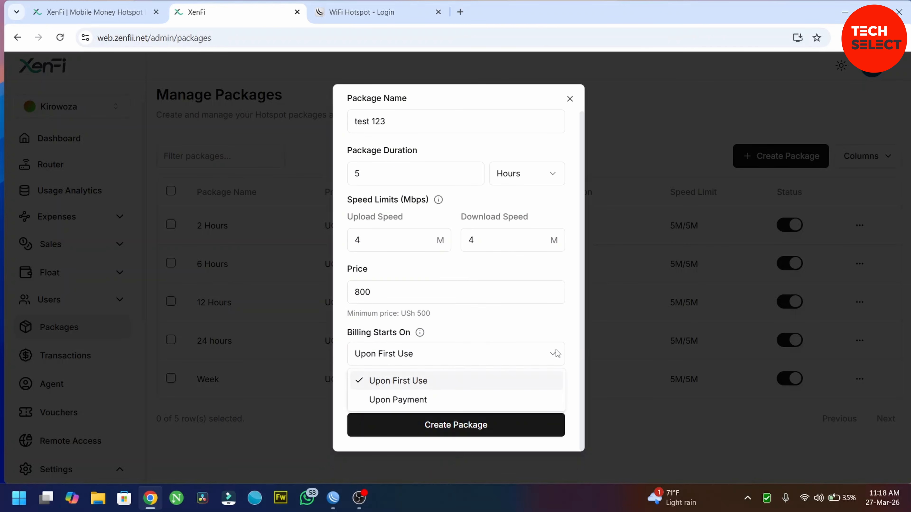
{"action": "left_click", "coordinate": [556, 353]}
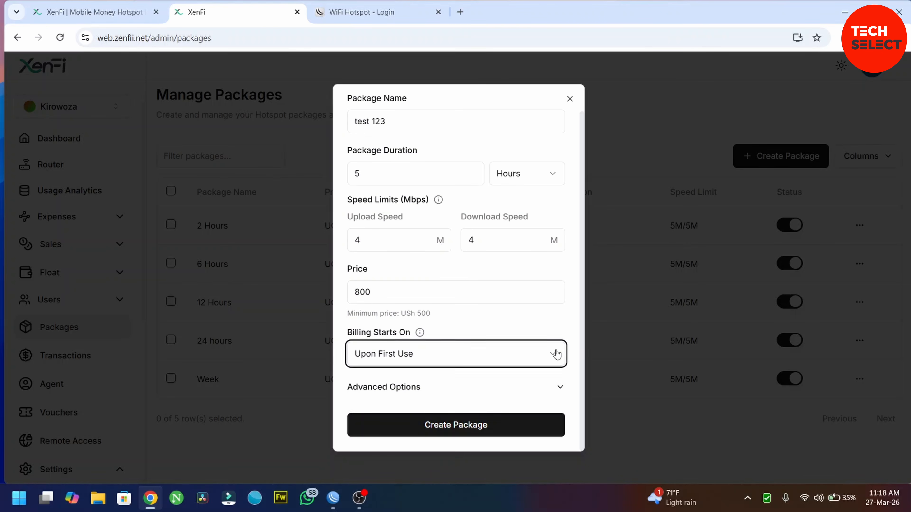
{"action": "left_click", "coordinate": [558, 389]}
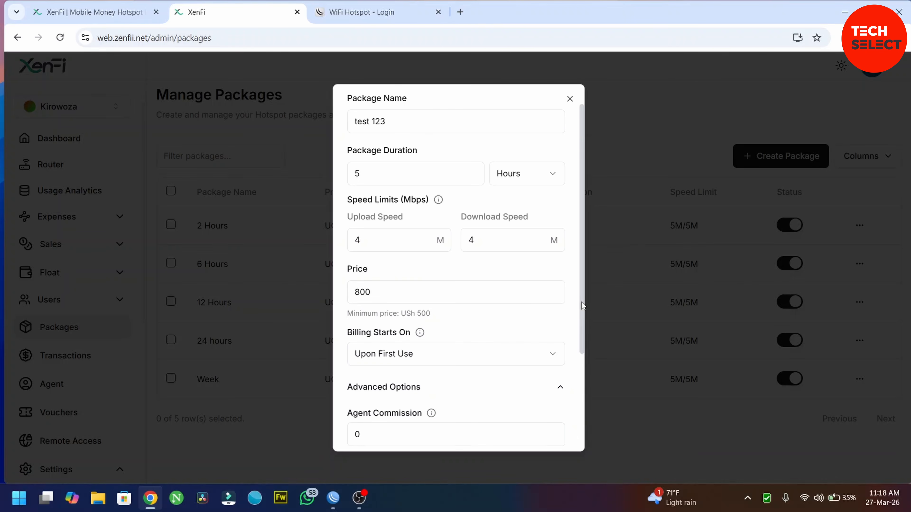
{"action": "left_click_drag", "start_coordinate": [581, 302], "coordinate": [575, 432]}
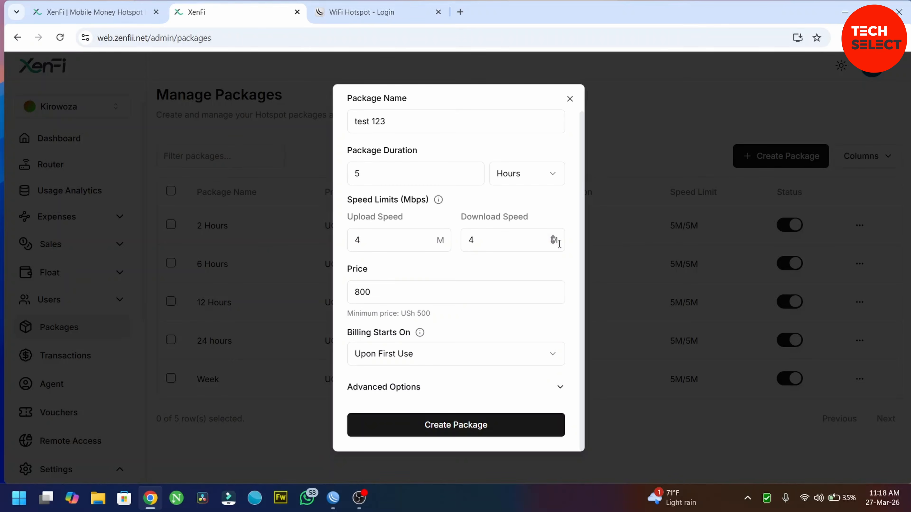
{"action": "left_click", "coordinate": [384, 432]}
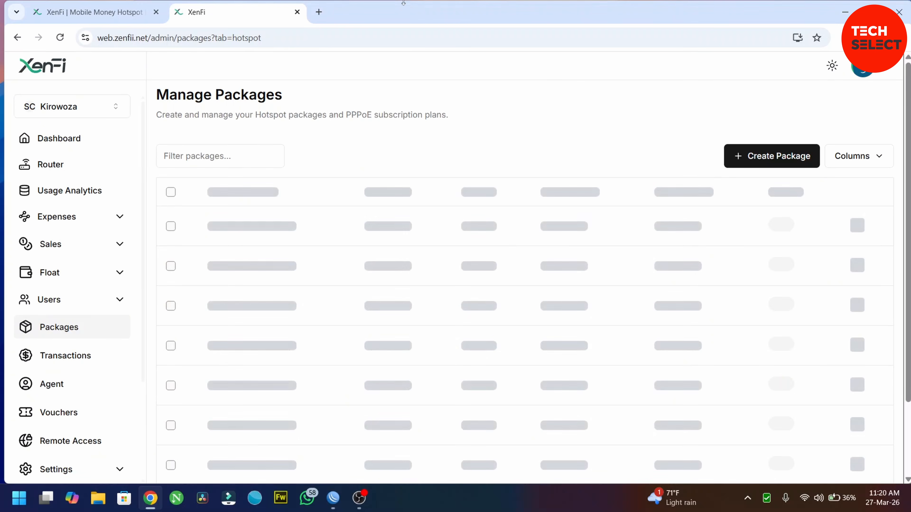
Open the Vouchers page from the sidebar and refresh the still-empty voucher list.
{"action": "scroll", "coordinate": [49, 296], "scroll_direction": "down", "scroll_amount": 5}
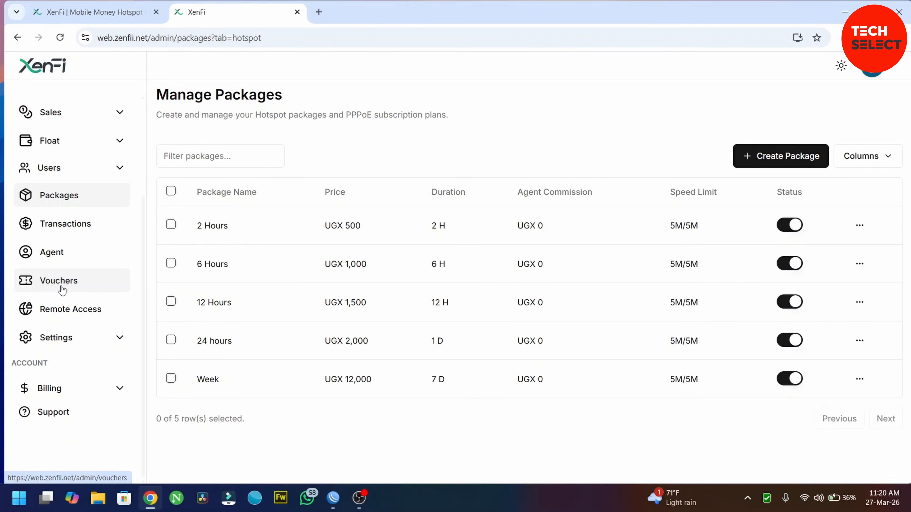
{"action": "left_click", "coordinate": [59, 282]}
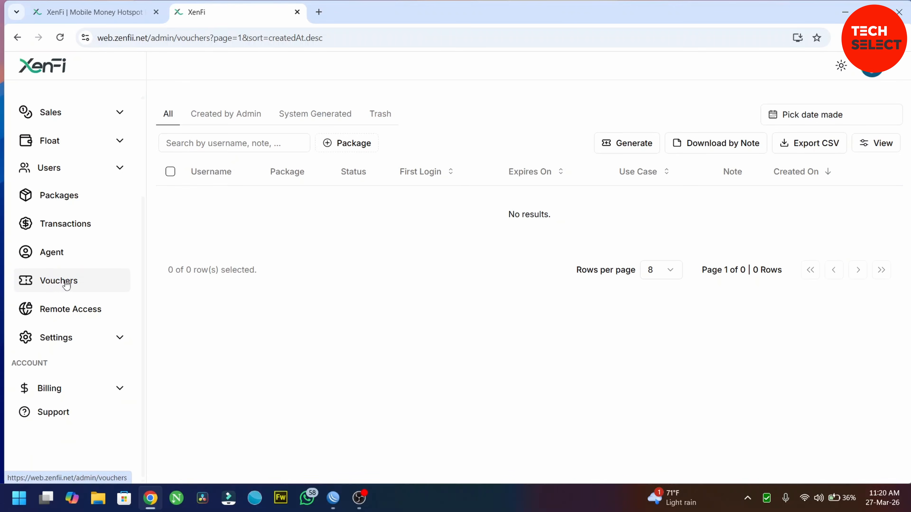
{"action": "left_click", "coordinate": [66, 284]}
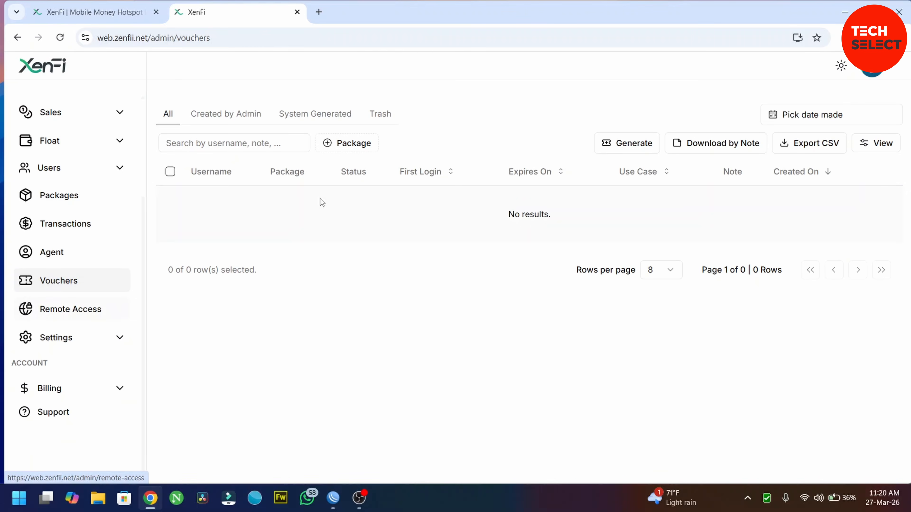
Start a new voucher batch keeping lowercase alphanumeric codes and a quantity of 10.
{"action": "left_click", "coordinate": [635, 147]}
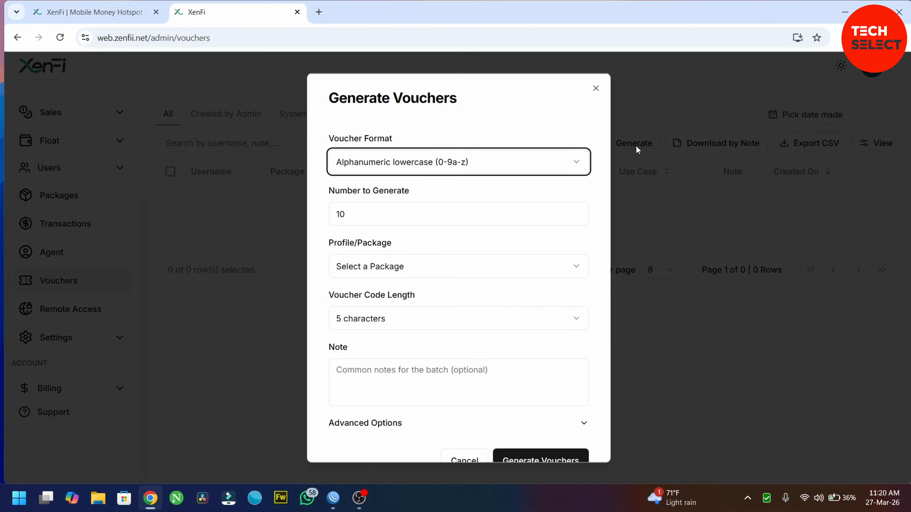
{"action": "left_click", "coordinate": [578, 162]}
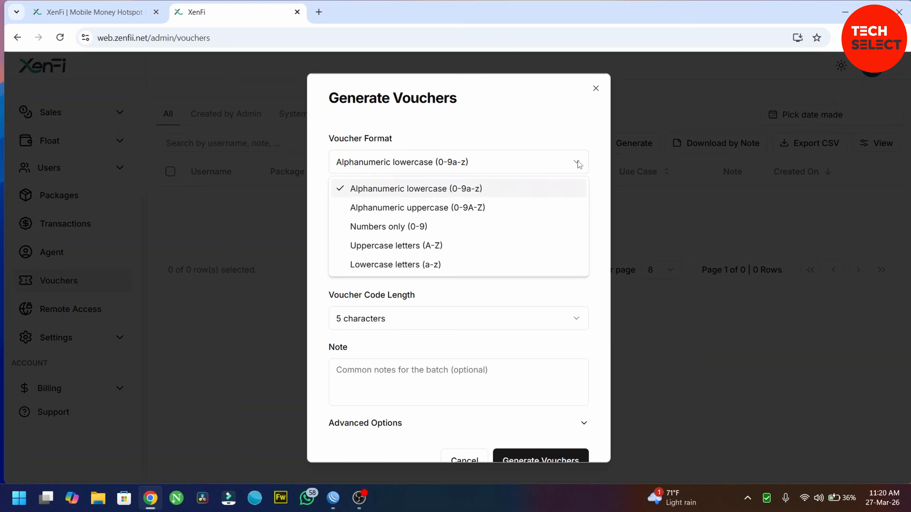
{"action": "left_click", "coordinate": [578, 162]}
{"action": "left_click", "coordinate": [578, 163]}
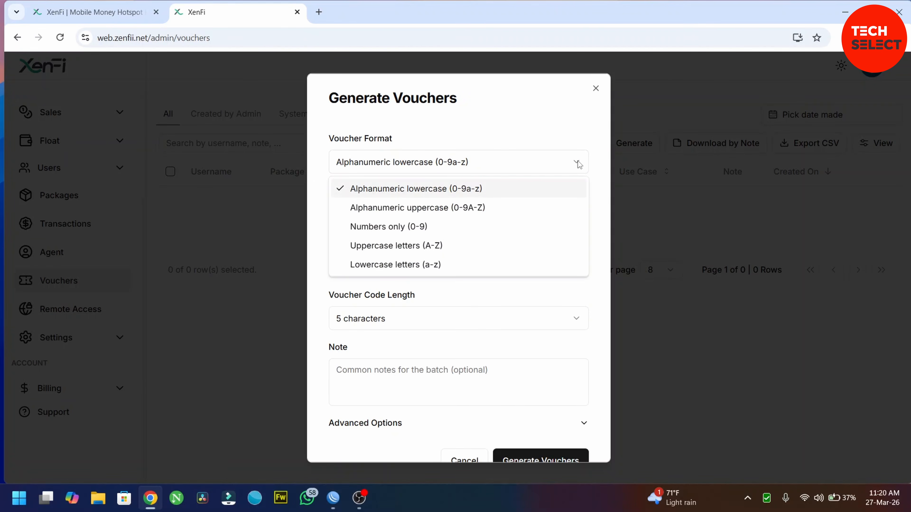
{"action": "left_click", "coordinate": [578, 161]}
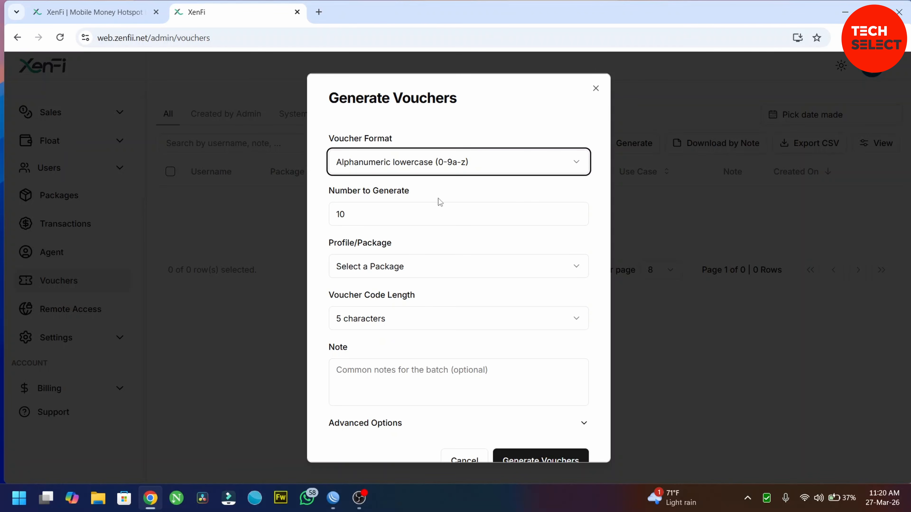
{"action": "left_click", "coordinate": [352, 215]}
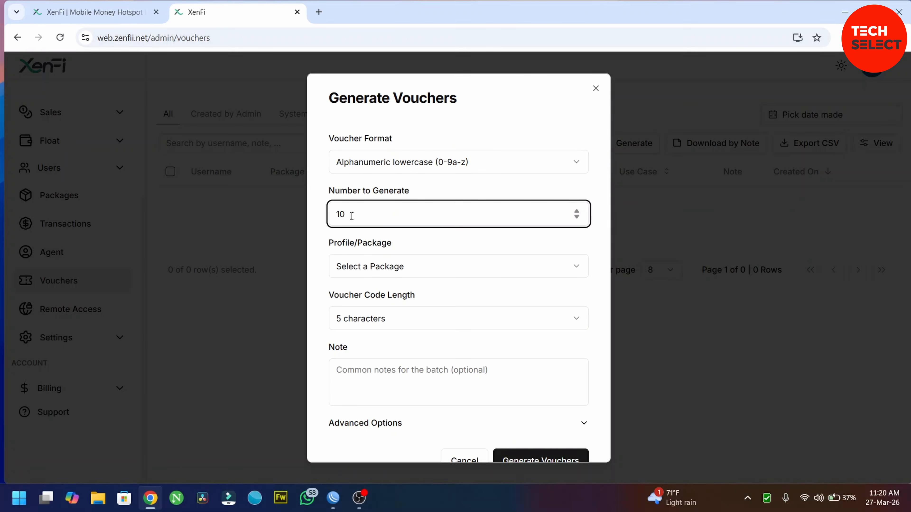
Choose the 2 Hours - 500 package, 5-character codes, note 'test', and generate the vouchers.
{"action": "left_click", "coordinate": [396, 267]}
{"action": "left_click", "coordinate": [397, 266]}
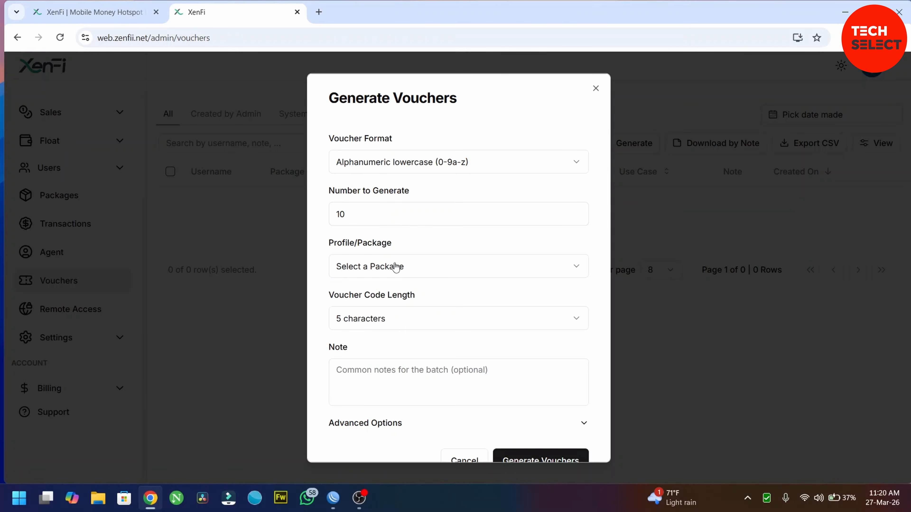
{"action": "left_click", "coordinate": [396, 266]}
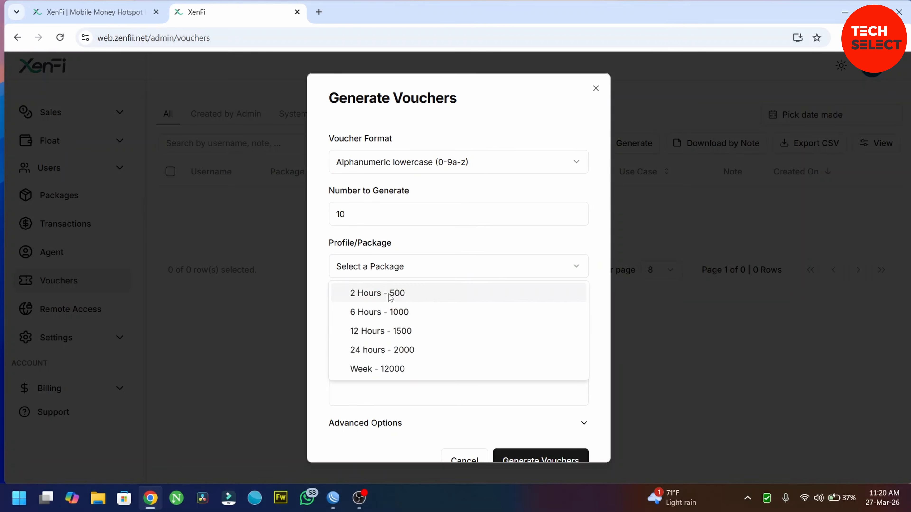
{"action": "left_click", "coordinate": [390, 297]}
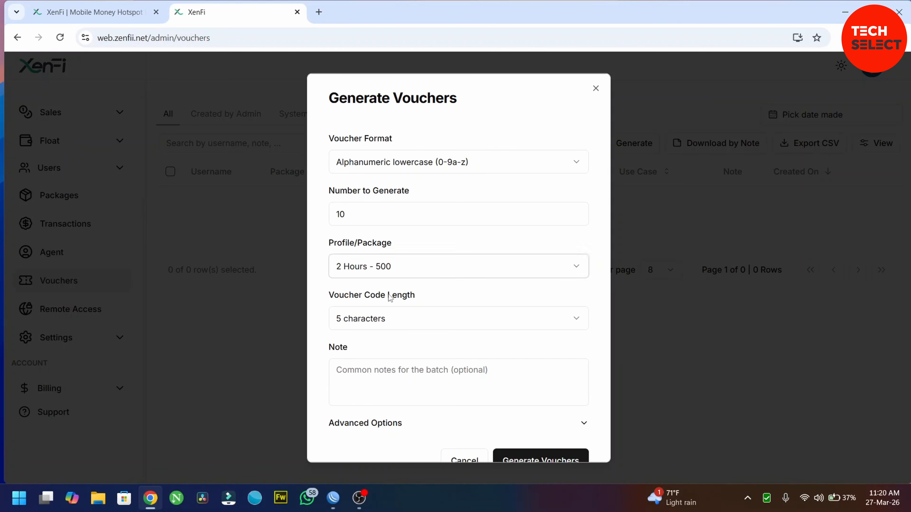
{"action": "left_click", "coordinate": [456, 319]}
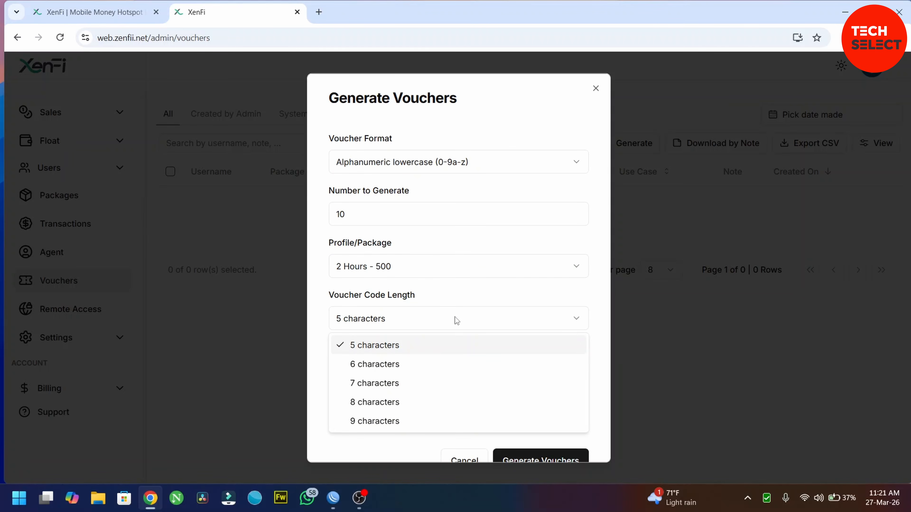
{"action": "left_click", "coordinate": [455, 318]}
{"action": "left_click", "coordinate": [428, 376]}
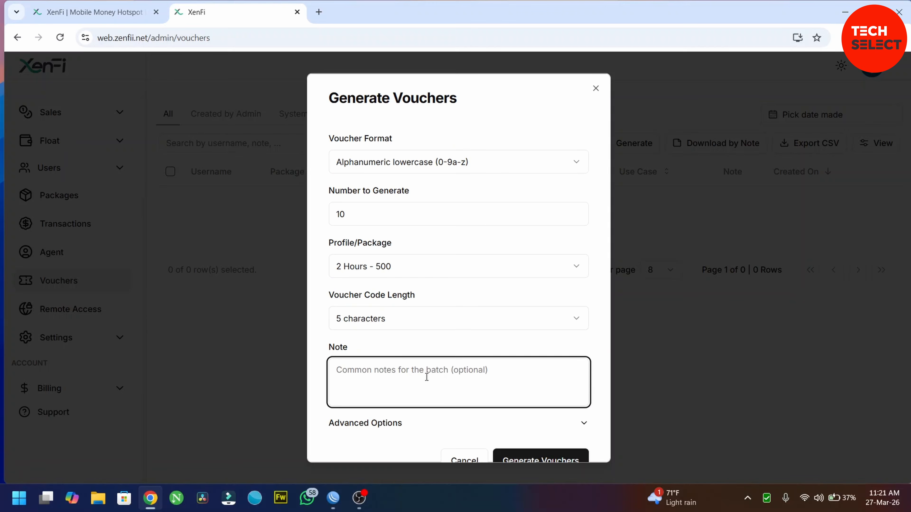
{"action": "type", "text": "test batch"}
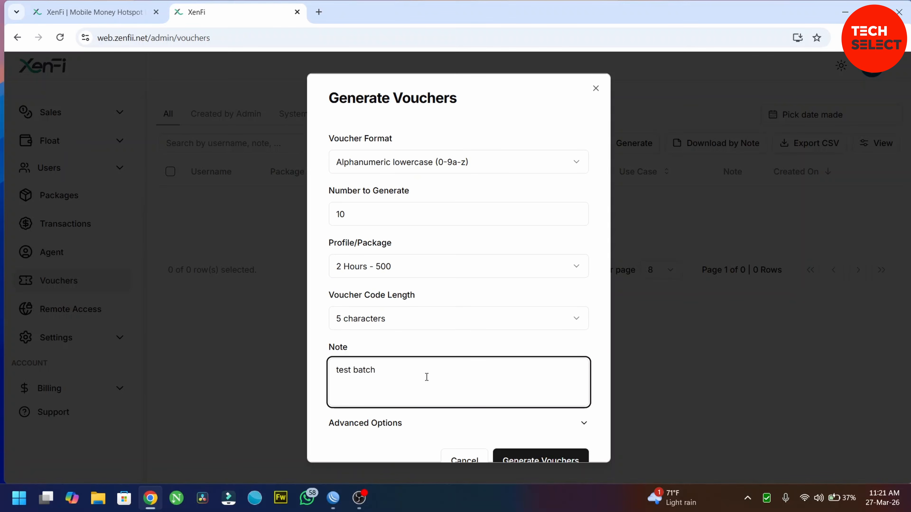
{"action": "scroll", "coordinate": [427, 377], "scroll_direction": "down", "scroll_amount": 1}
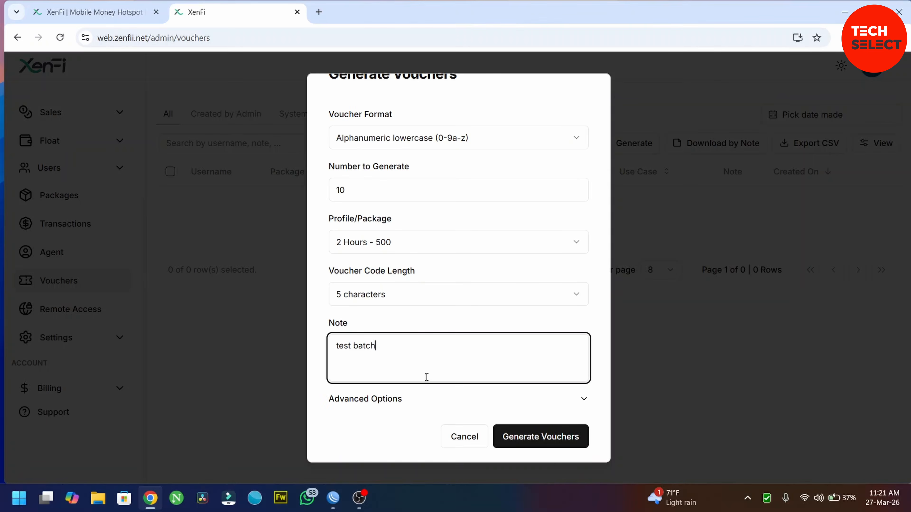
{"action": "left_click", "coordinate": [562, 437]}
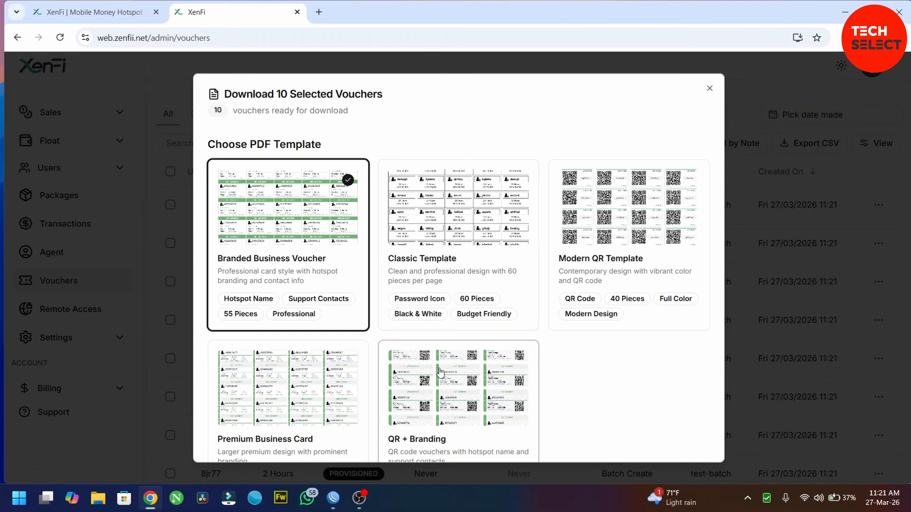
Download the 10 vouchers as a PDF using the Premium Business Card template.
{"action": "left_click", "coordinate": [299, 375]}
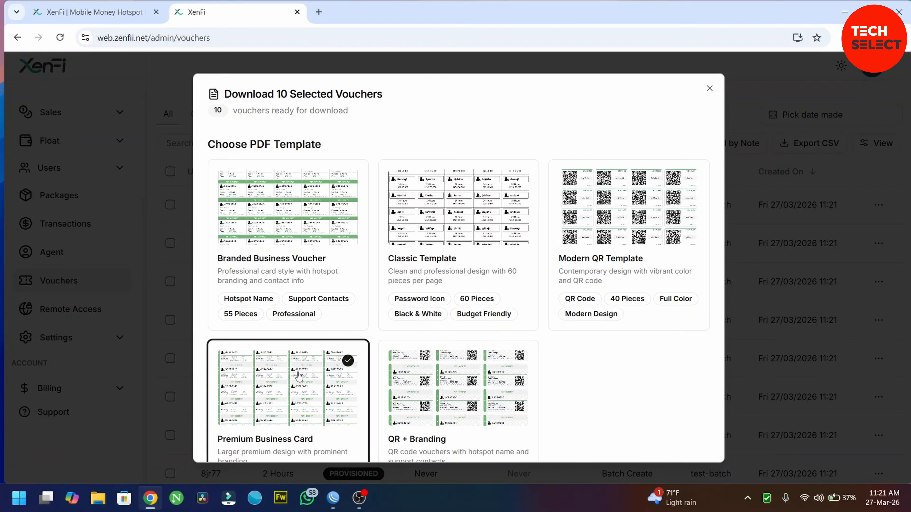
{"action": "scroll", "coordinate": [429, 336], "scroll_direction": "down", "scroll_amount": 3}
{"action": "scroll", "coordinate": [430, 343], "scroll_direction": "up", "scroll_amount": 3}
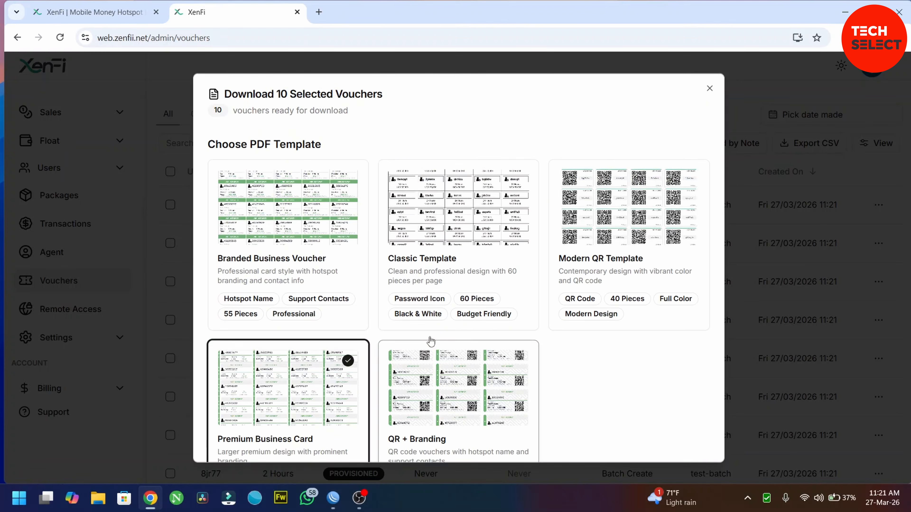
{"action": "scroll", "coordinate": [430, 341], "scroll_direction": "down", "scroll_amount": 1}
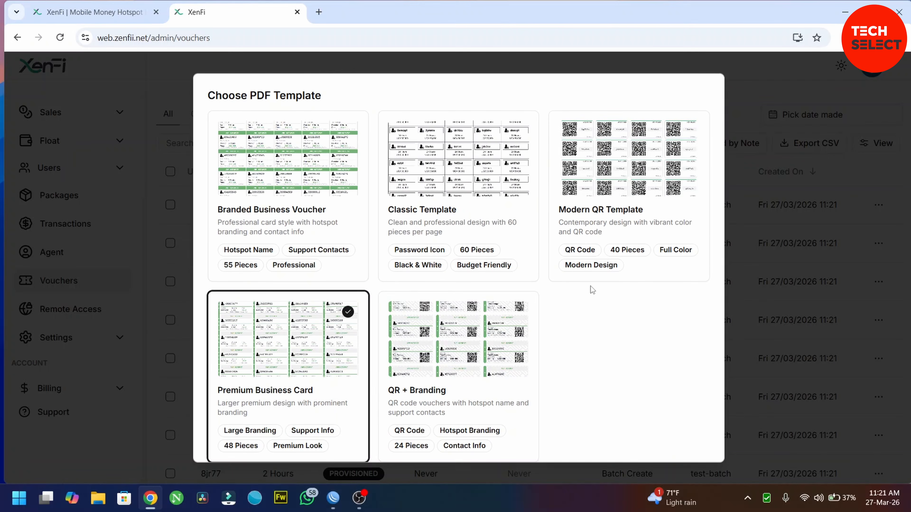
{"action": "scroll", "coordinate": [639, 295], "scroll_direction": "down", "scroll_amount": 2}
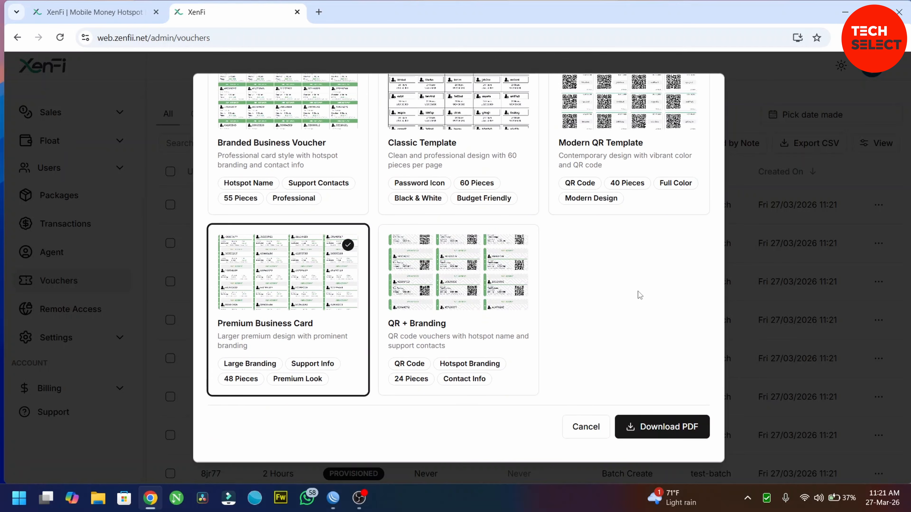
{"action": "left_click", "coordinate": [667, 427]}
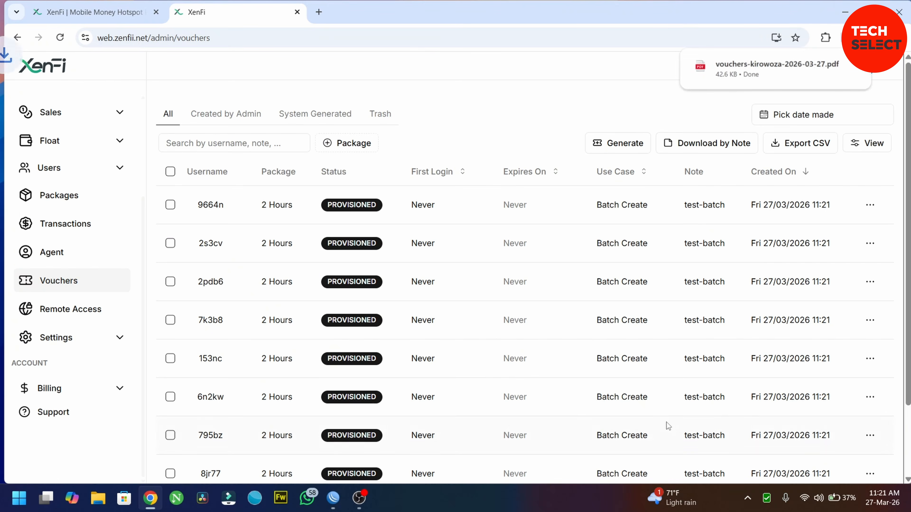
Open the downloaded voucher PDF from Chrome's download bubble in a new tab.
{"action": "left_click", "coordinate": [767, 68]}
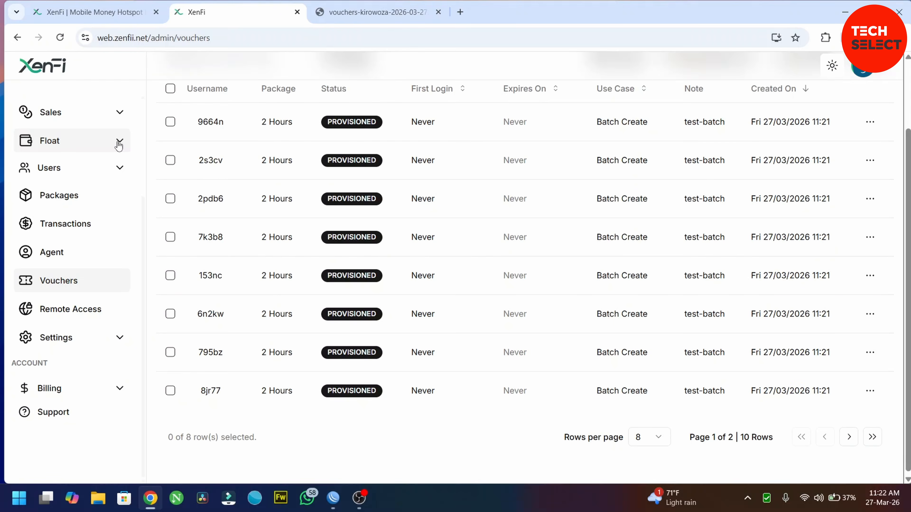
Expand Sales and view All sales records, still empty, then go to the Router dashboard.
{"action": "left_click", "coordinate": [126, 122]}
{"action": "left_click", "coordinate": [53, 139]}
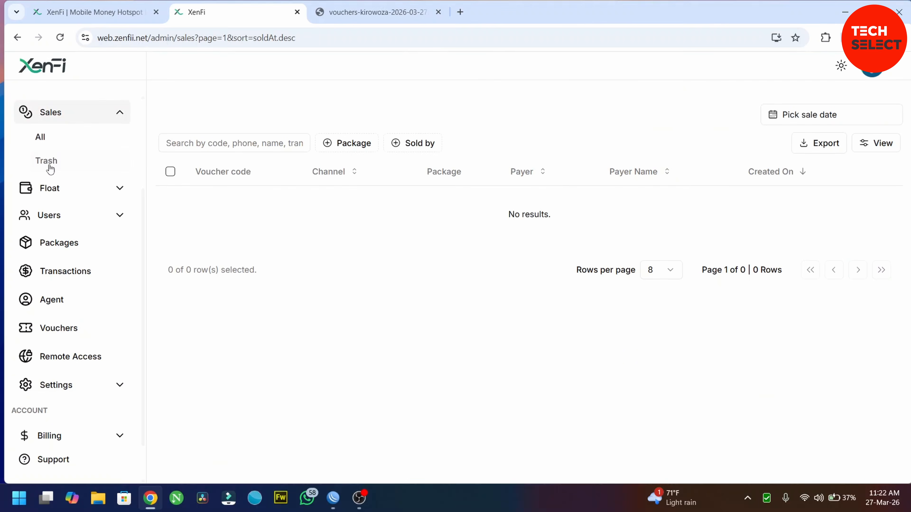
{"action": "scroll", "coordinate": [50, 169], "scroll_direction": "up", "scroll_amount": 3}
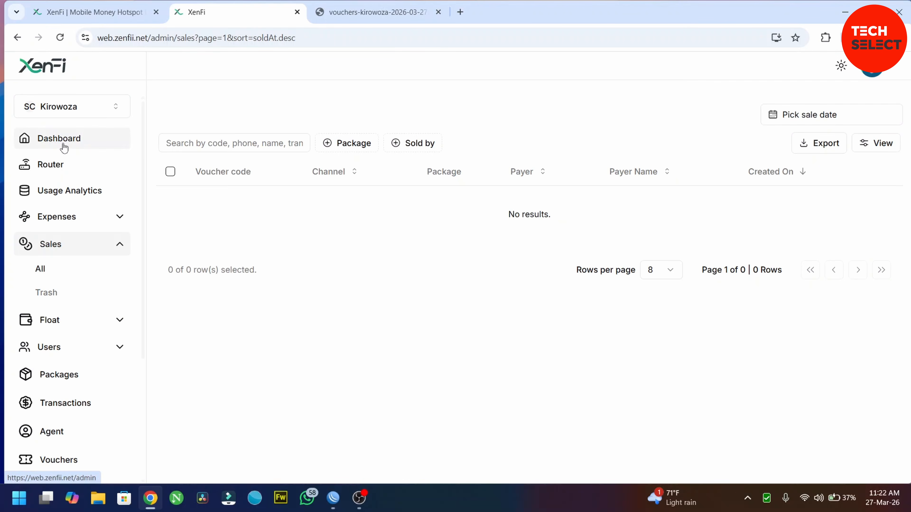
{"action": "left_click", "coordinate": [50, 171]}
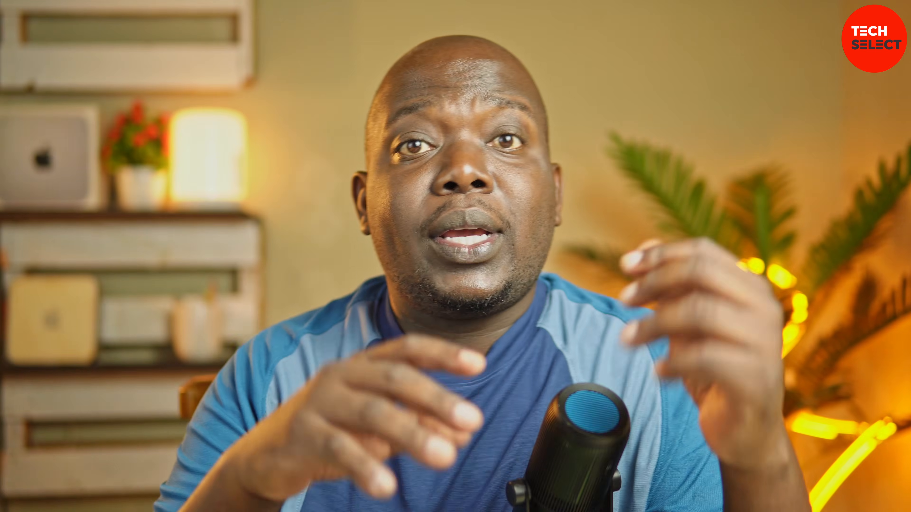